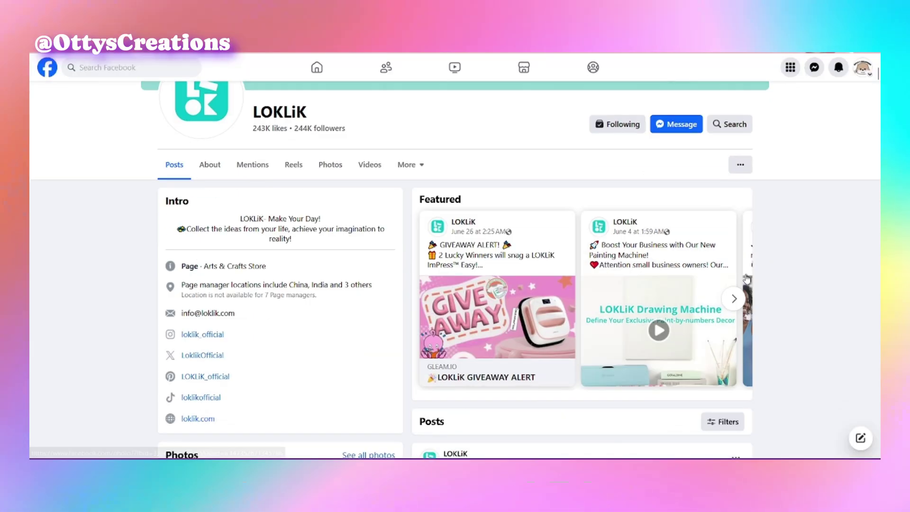
Scroll through the update notes, view the Advanced Functions details, and start the upgrade
scroll(730, 299, down, 5)
scroll(730, 299, down, 20)
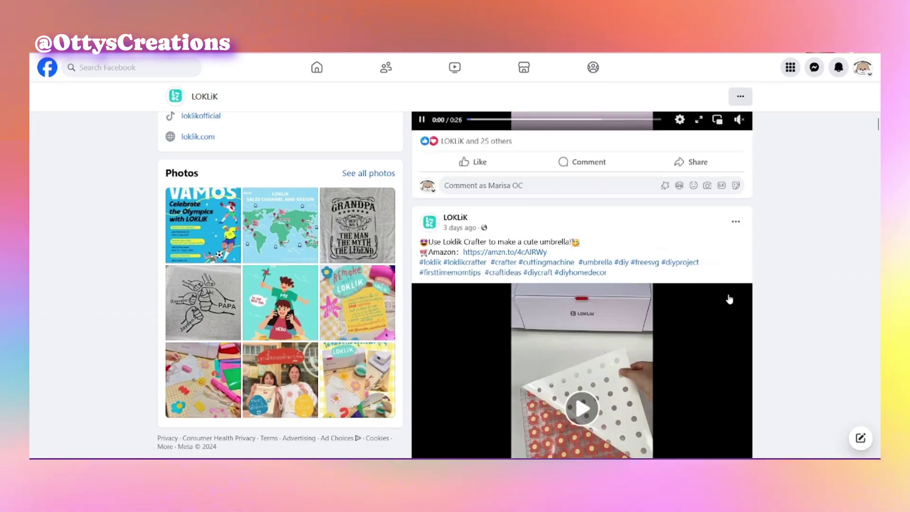
scroll(824, 281, down, 20)
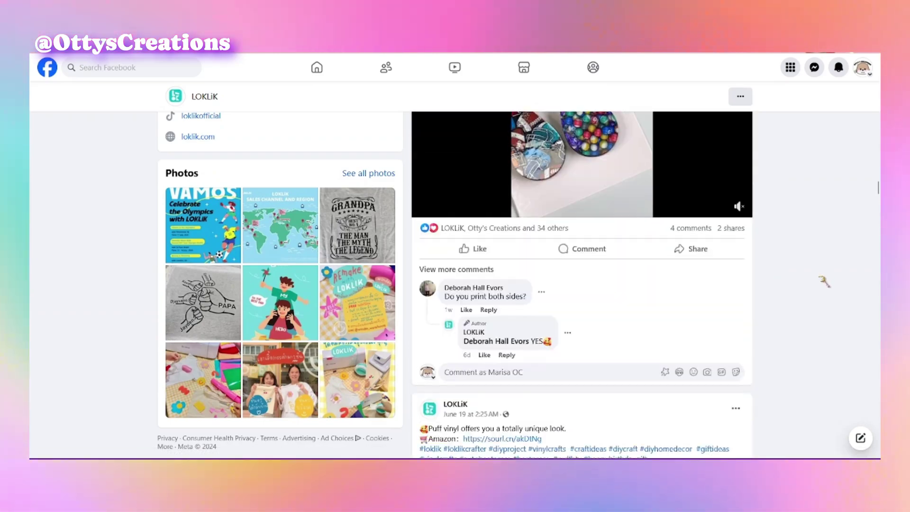
scroll(824, 281, down, 20)
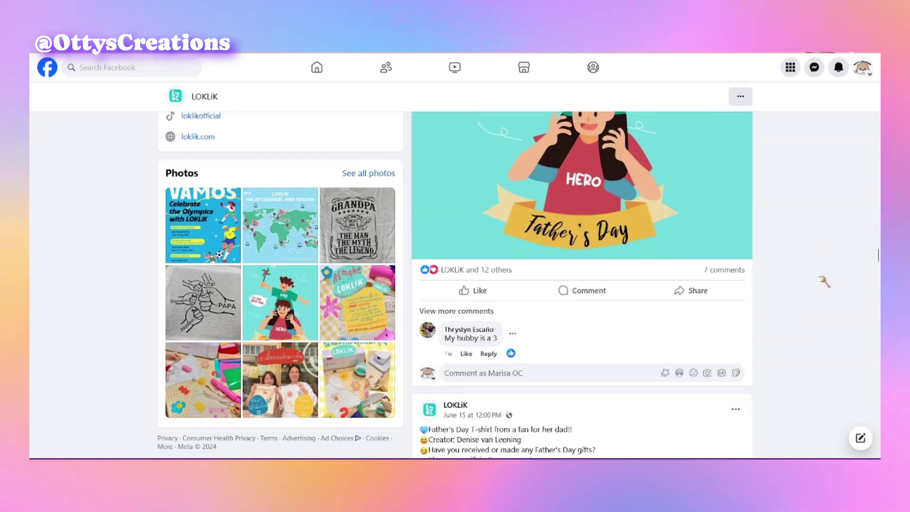
scroll(825, 281, down, 20)
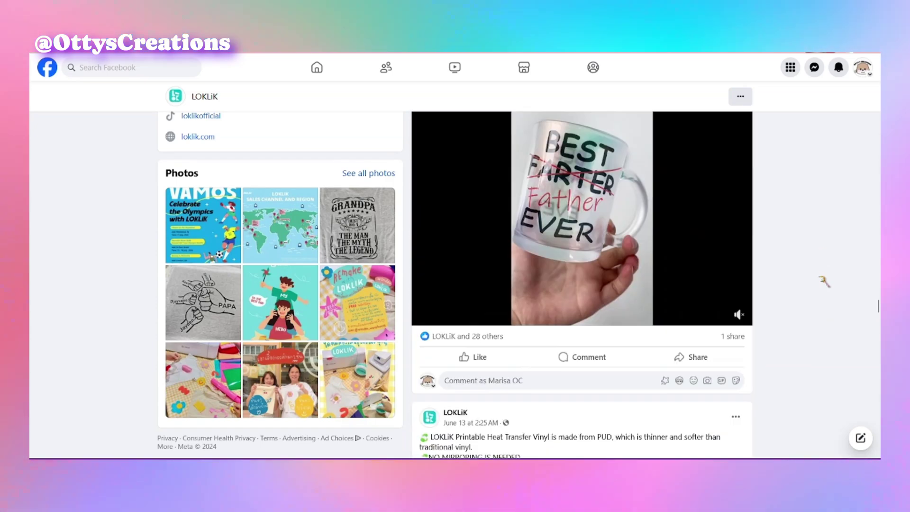
scroll(824, 281, up, 5)
scroll(825, 281, down, 6)
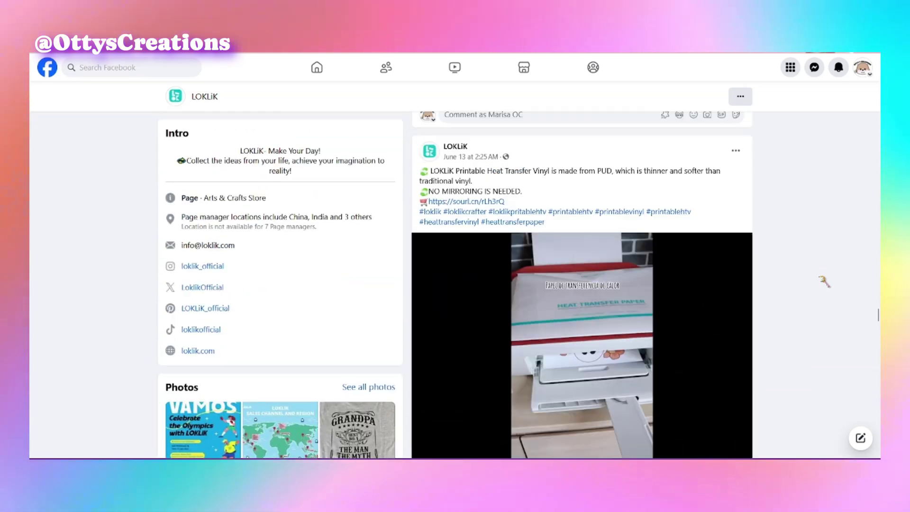
scroll(825, 282, down, 10)
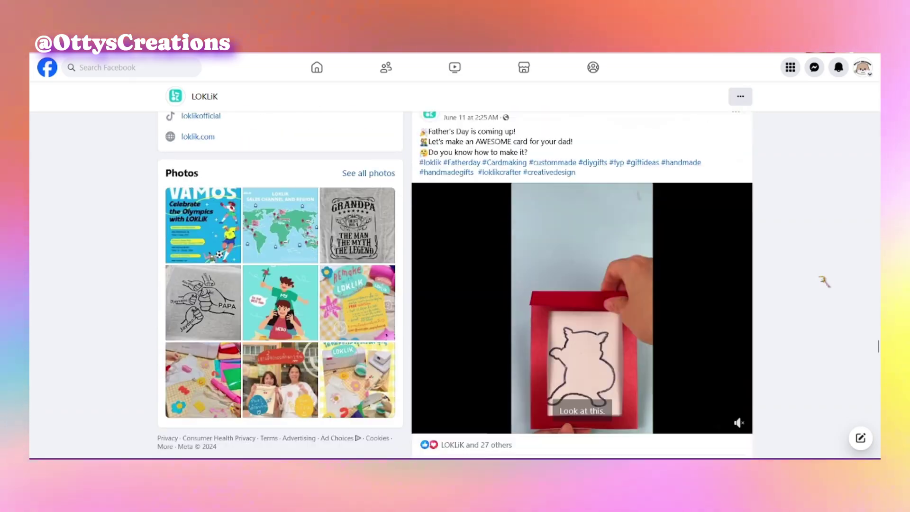
scroll(825, 281, down, 5)
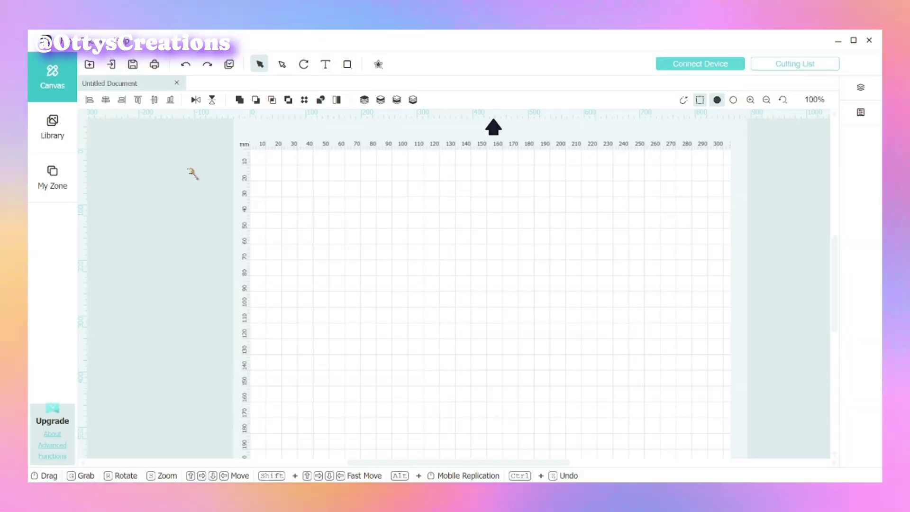
click(53, 444)
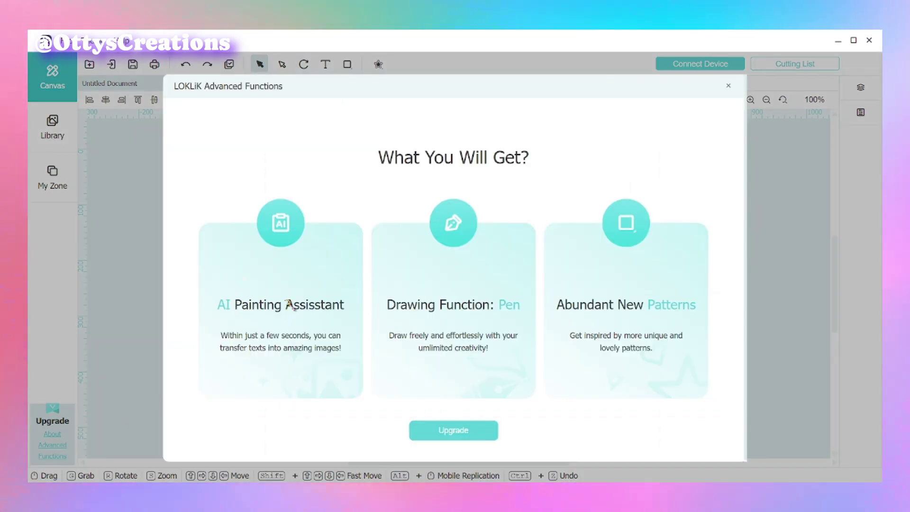
click(466, 431)
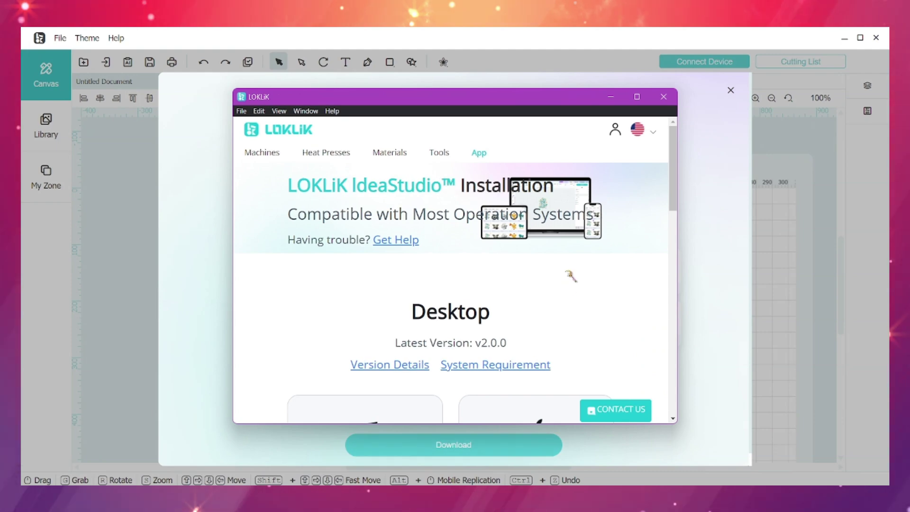
Download the Windows 2.0.0 desktop installer from the Desktop section
scroll(570, 275, down, 5)
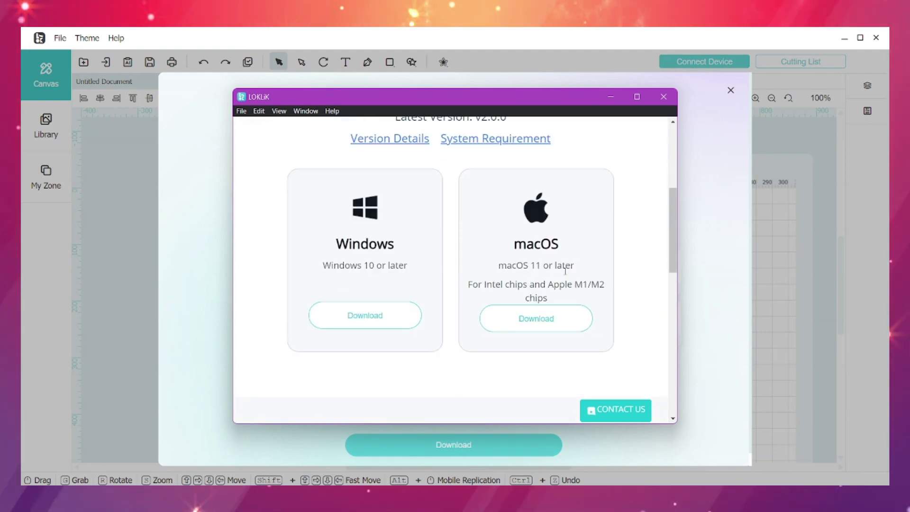
click(407, 318)
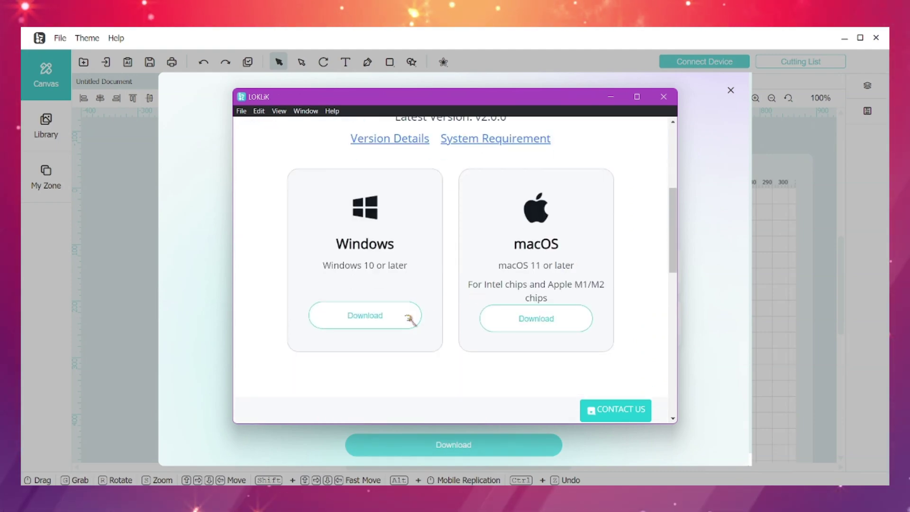
scroll(584, 365, down, 5)
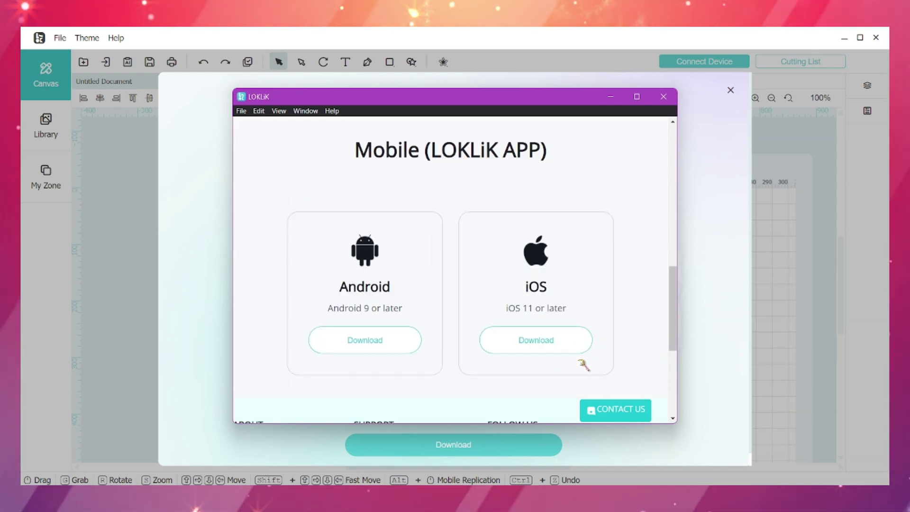
scroll(583, 365, down, 3)
Open the iOS App Store listing and show LoklikIdeaStudioSetup_win_2.0.0 in Downloads
scroll(585, 364, up, 6)
scroll(592, 359, up, 2)
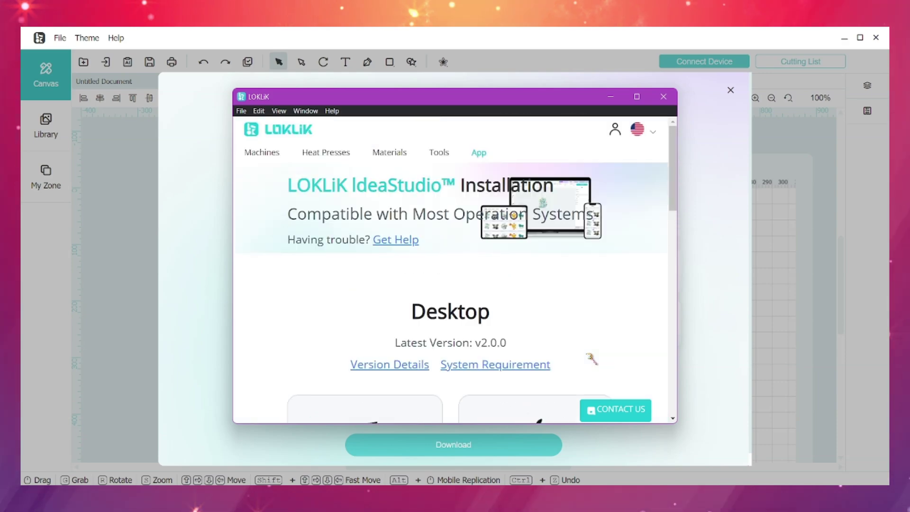
scroll(591, 357, down, 5)
scroll(591, 357, up, 5)
scroll(590, 356, down, 3)
scroll(589, 355, down, 5)
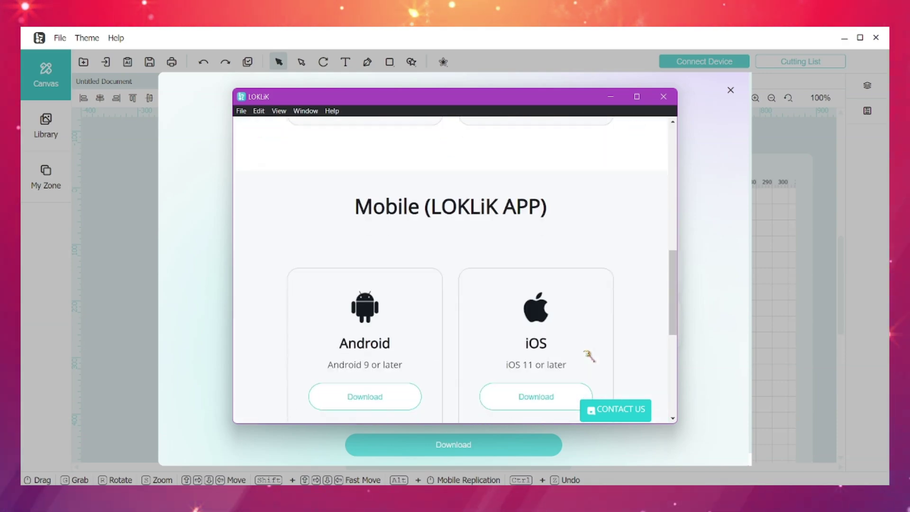
scroll(589, 355, up, 1)
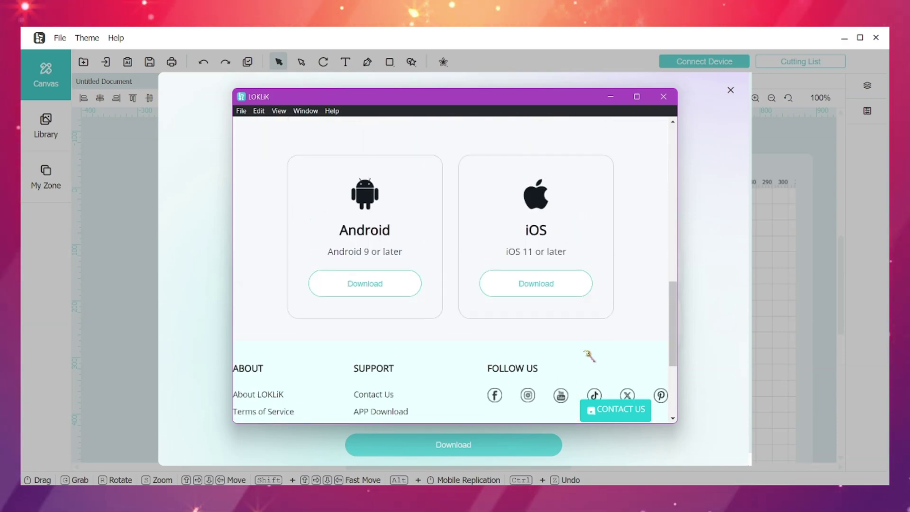
click(563, 290)
scroll(559, 298, down, 5)
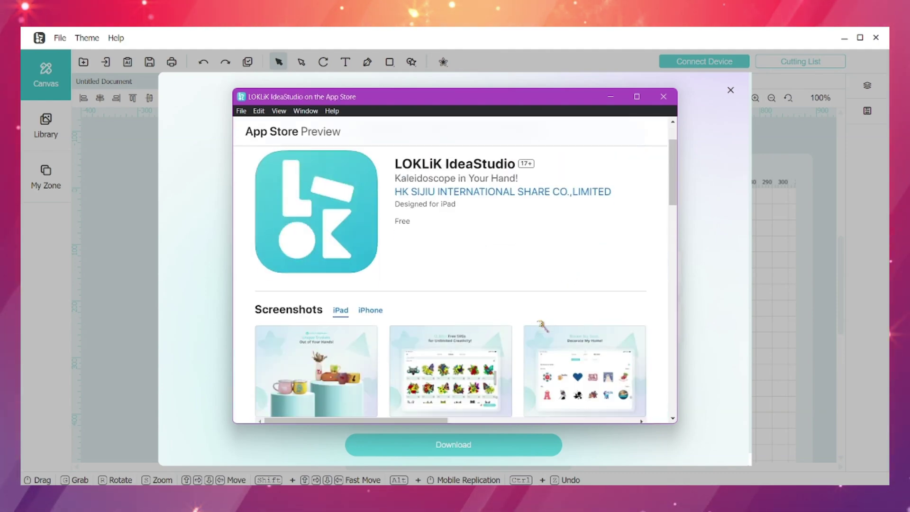
scroll(537, 322, down, 3)
Install LOKLiK IdeaStudio into the default AppData folder until the Completing Setup page appears
scroll(415, 360, up, 1)
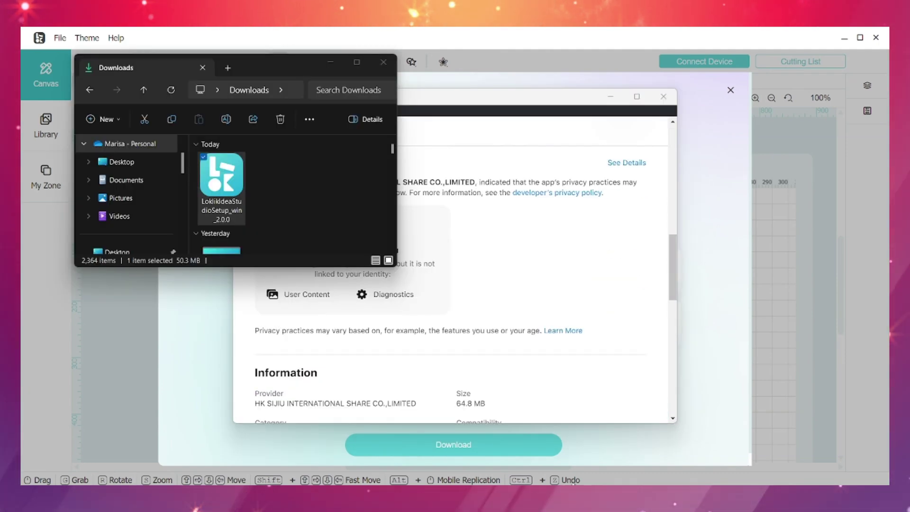
click(532, 350)
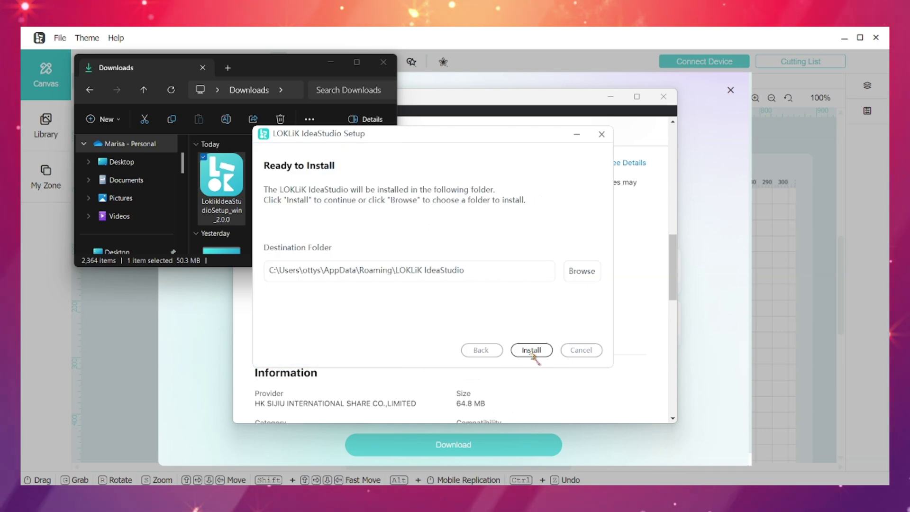
click(530, 350)
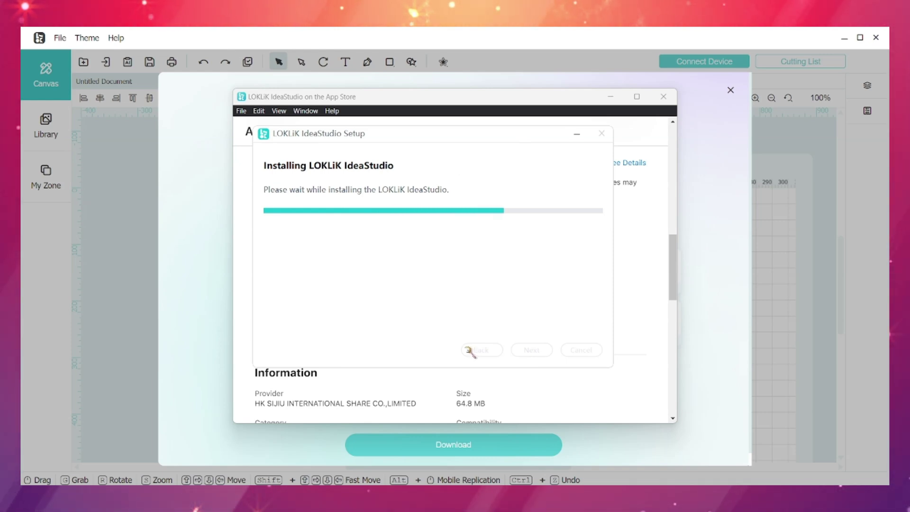
scroll(674, 268, down, 10)
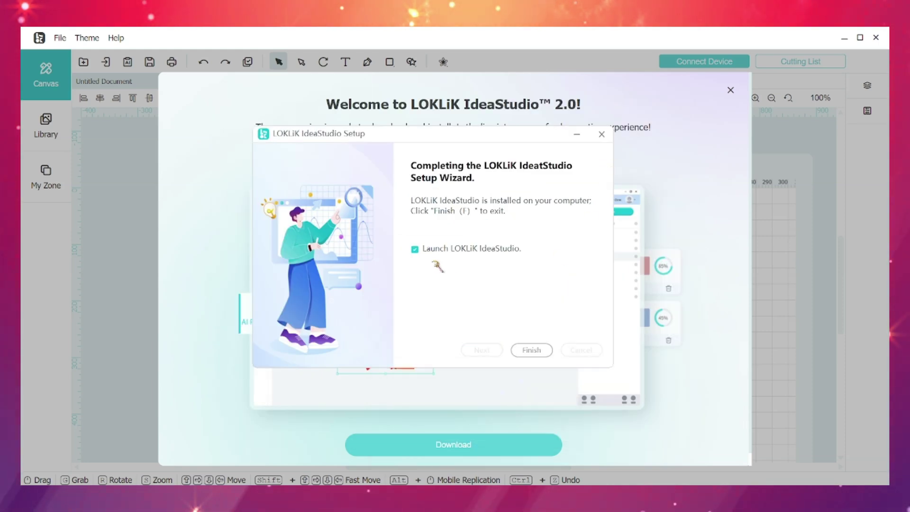
Finish setup to launch IdeaStudio 2.0, then switch from sign-in to creating a new account
click(540, 346)
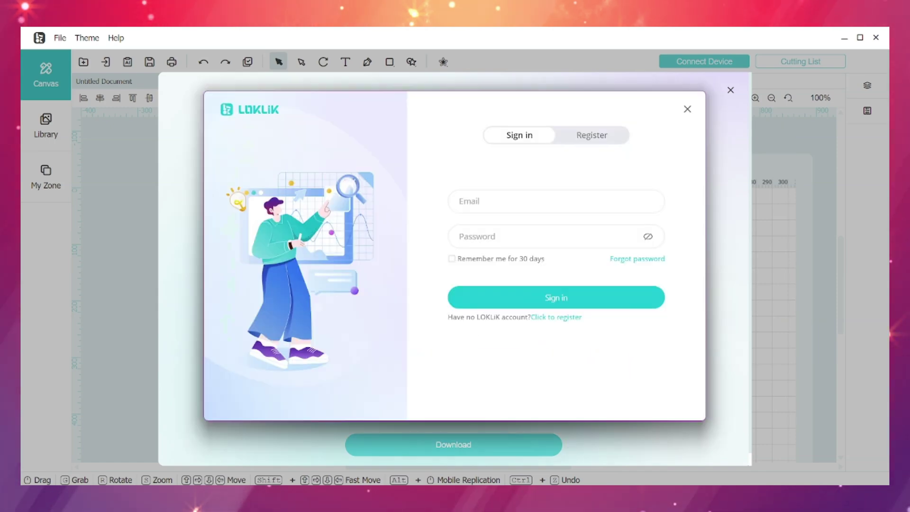
click(483, 209)
click(592, 135)
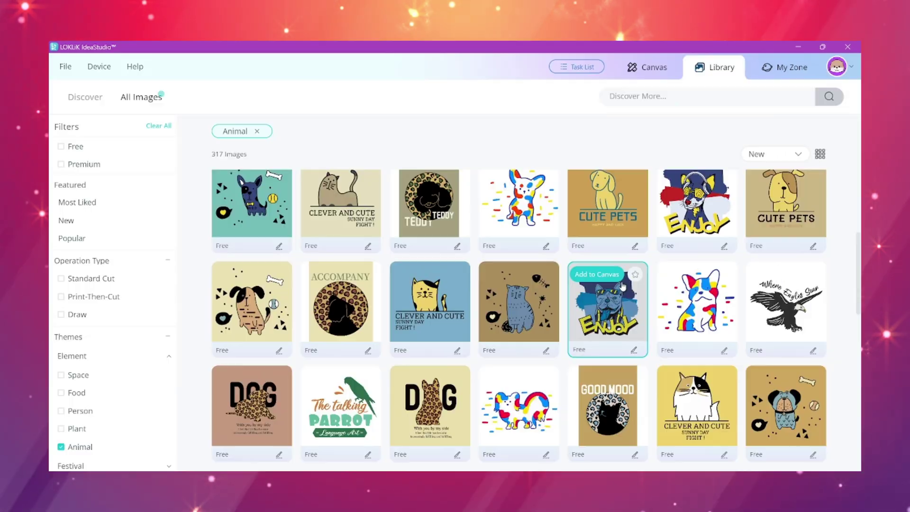
Remove the Animal filter and try Autumn, Spring, then Summer-only season filters
scroll(218, 389, down, 6)
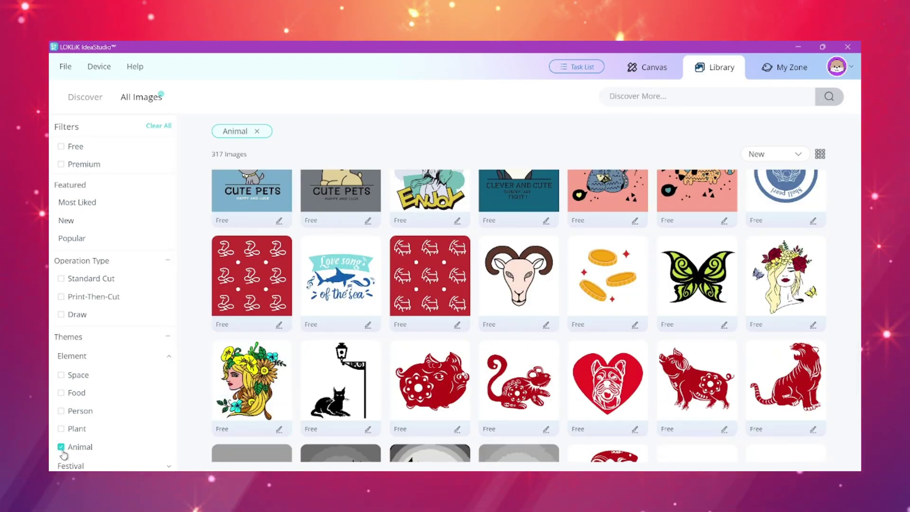
click(62, 447)
scroll(116, 417, down, 2)
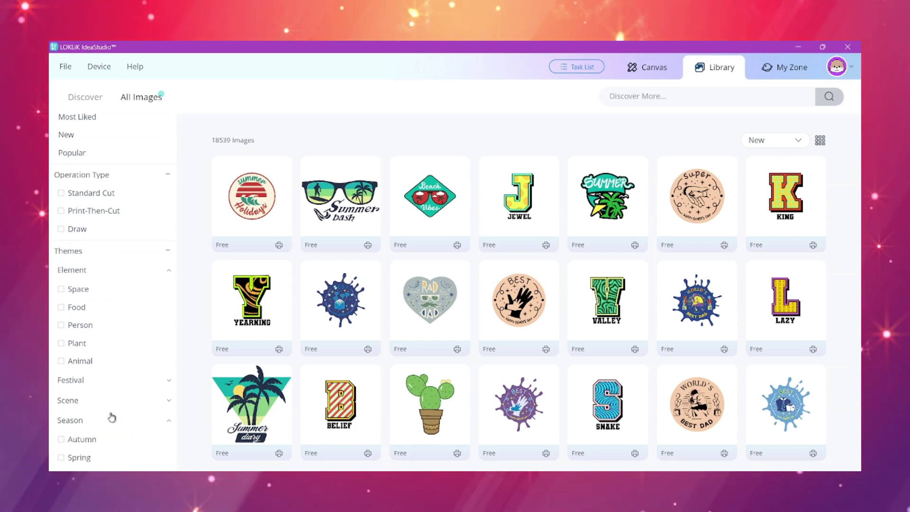
scroll(111, 417, down, 2)
click(95, 368)
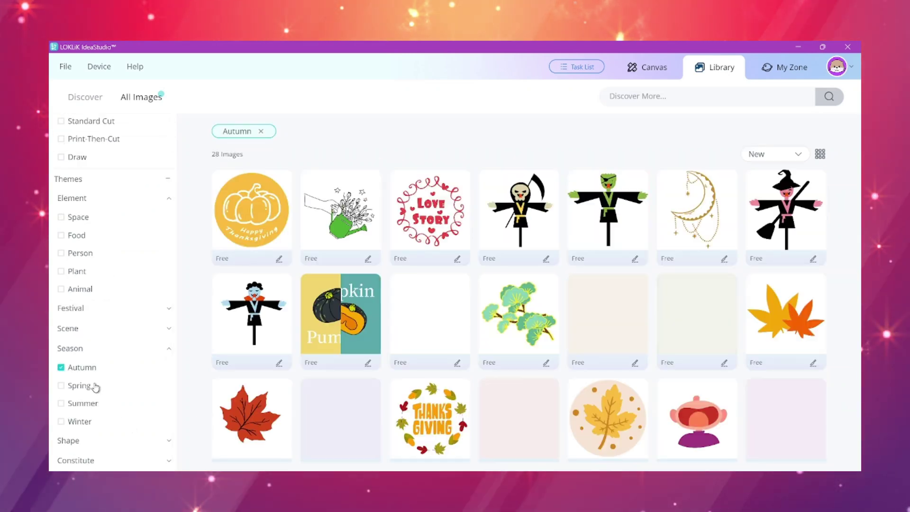
click(95, 387)
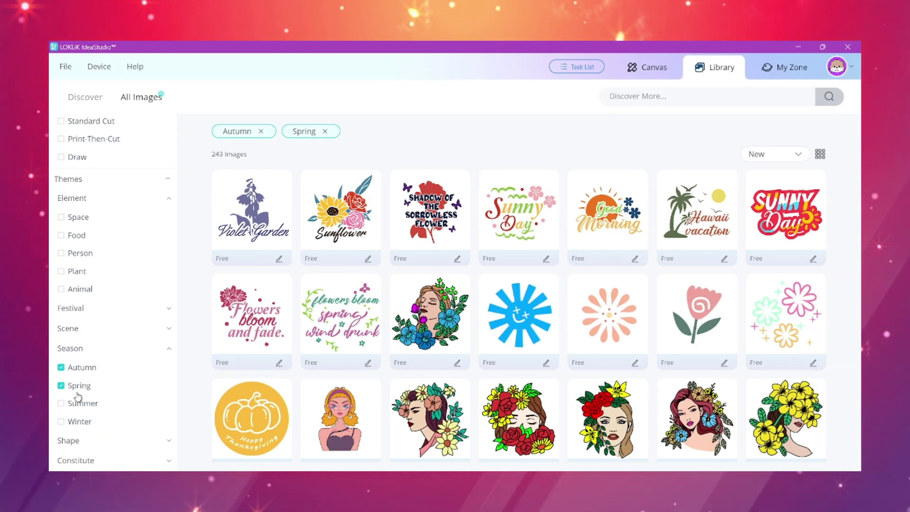
click(66, 385)
click(62, 367)
click(63, 404)
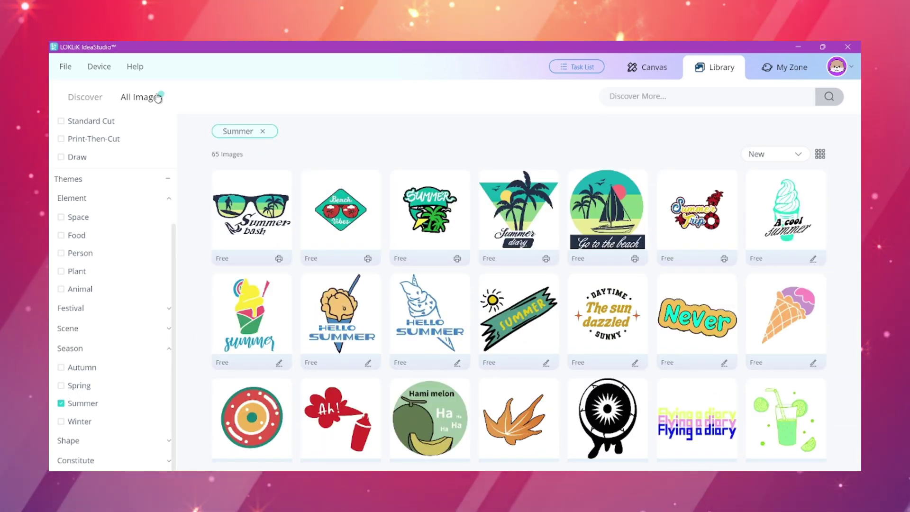
Clear the Summer chip, filter to Print-Then-Cut images, then return to Discover
click(263, 132)
scroll(578, 296, down, 2)
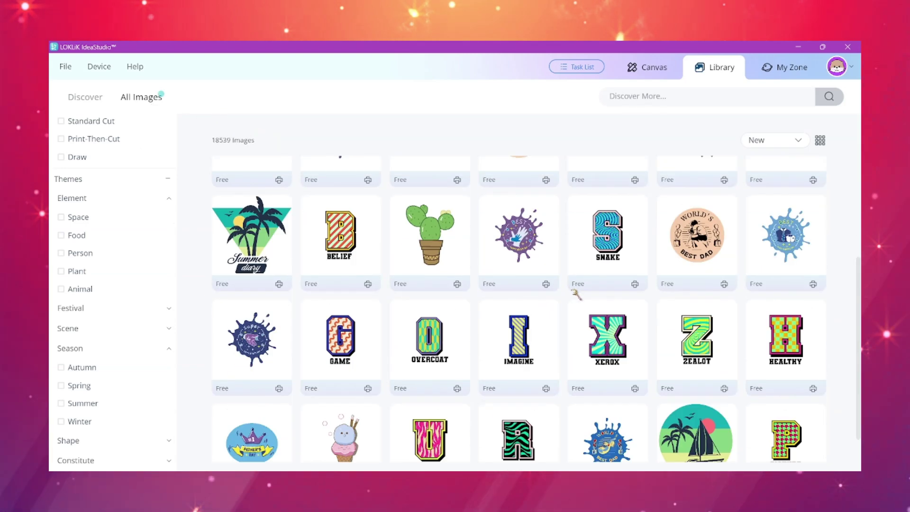
scroll(701, 327, down, 12)
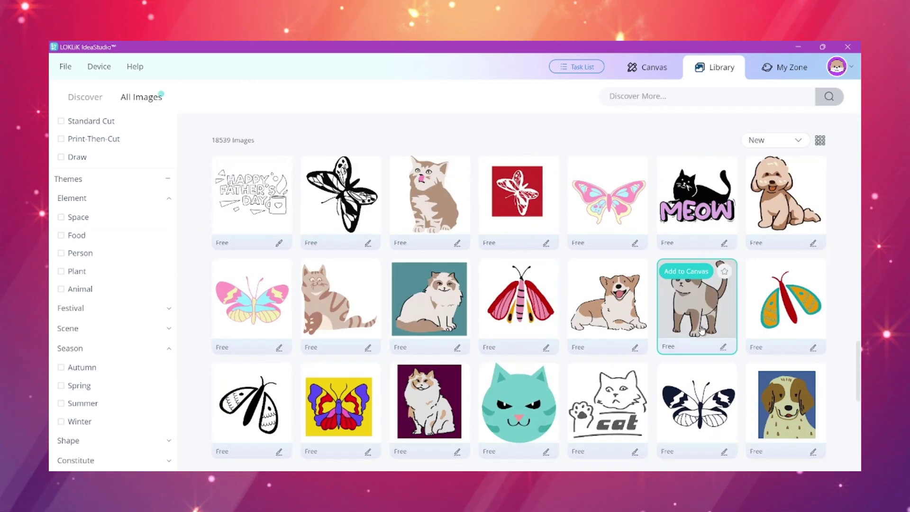
scroll(701, 330, down, 5)
click(109, 140)
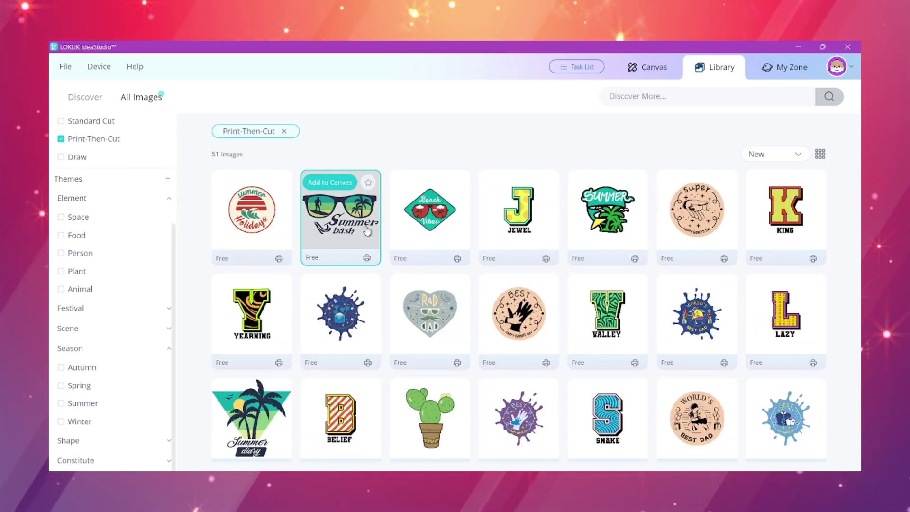
scroll(615, 282, down, 8)
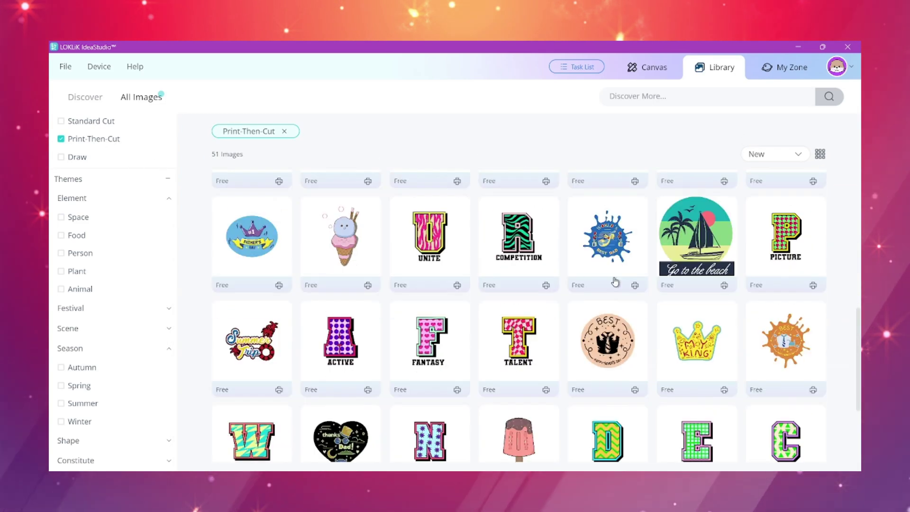
scroll(615, 282, down, 2)
click(85, 97)
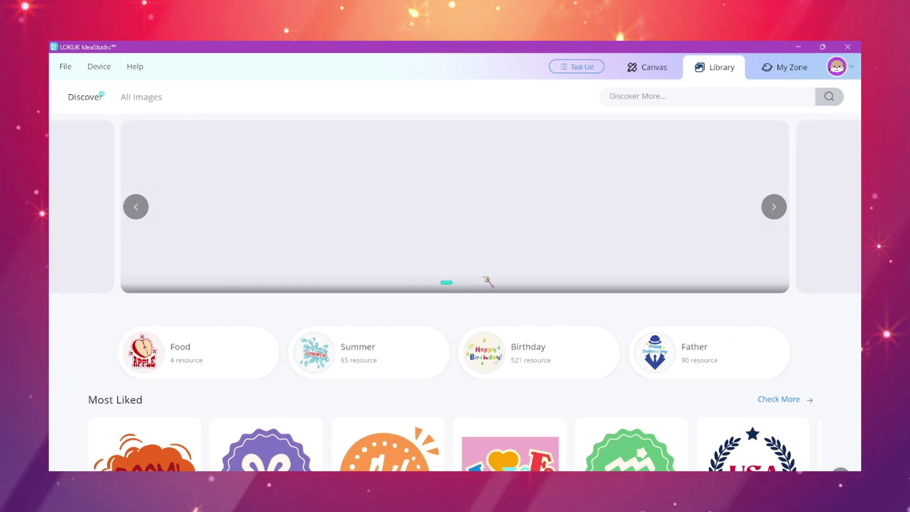
Advance the welcome tour from step 1/7 to step 2/7, Design
scroll(488, 282, down, 3)
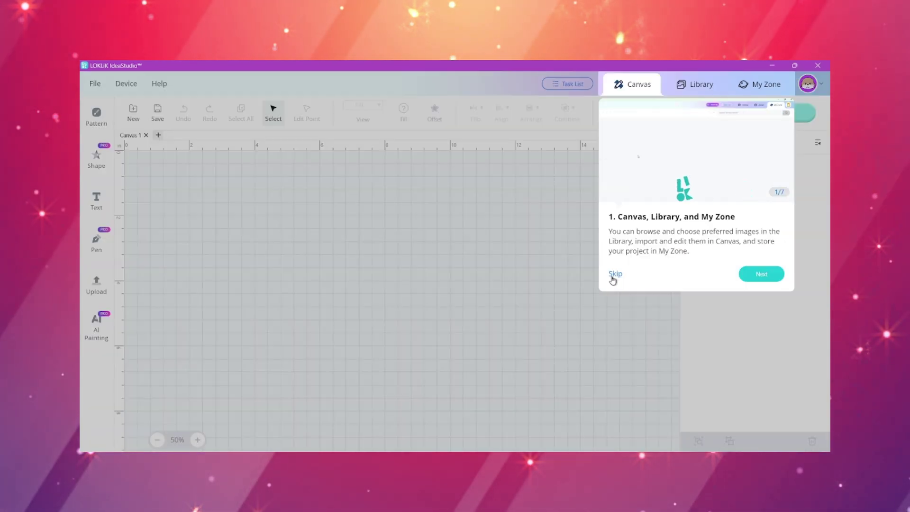
click(757, 275)
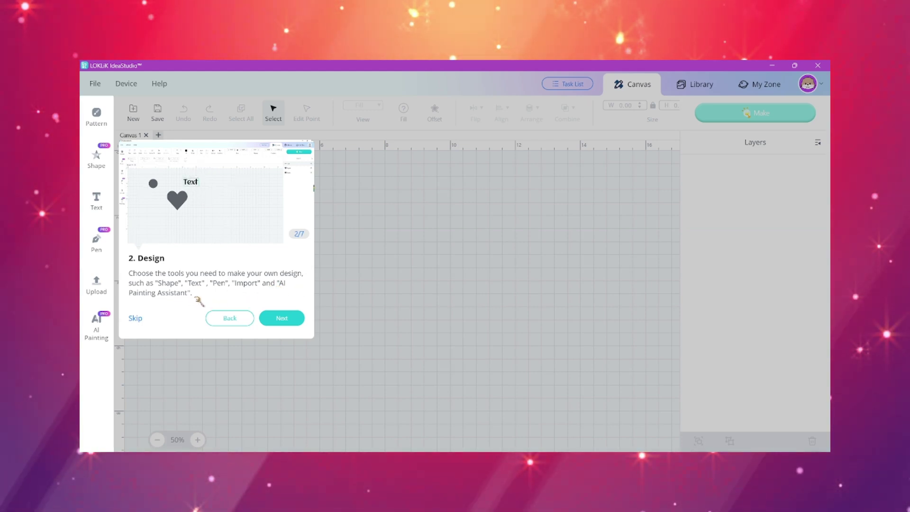
Move the welcome tour to step 3 of 7, Edit Images
click(283, 318)
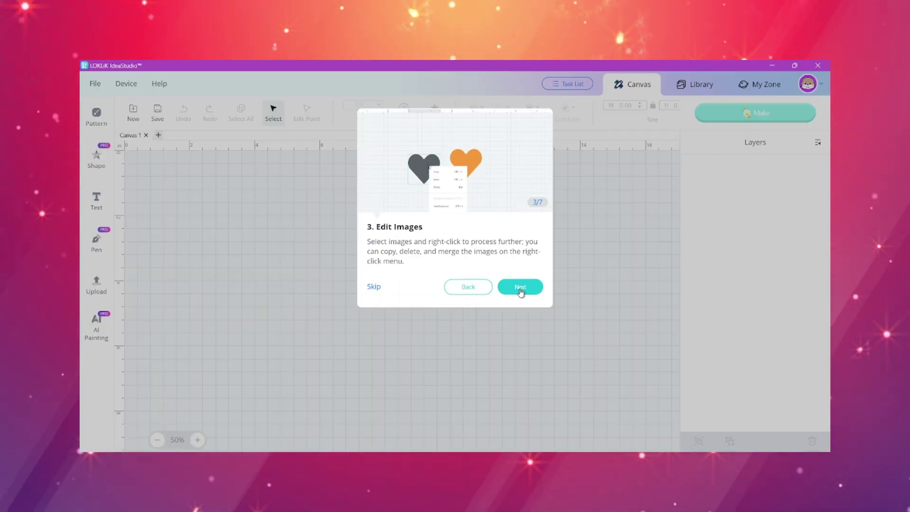
Advance to Manage Layers, toggle the Layers panel, collapse the Folder, and hide/unhide a layer
click(520, 289)
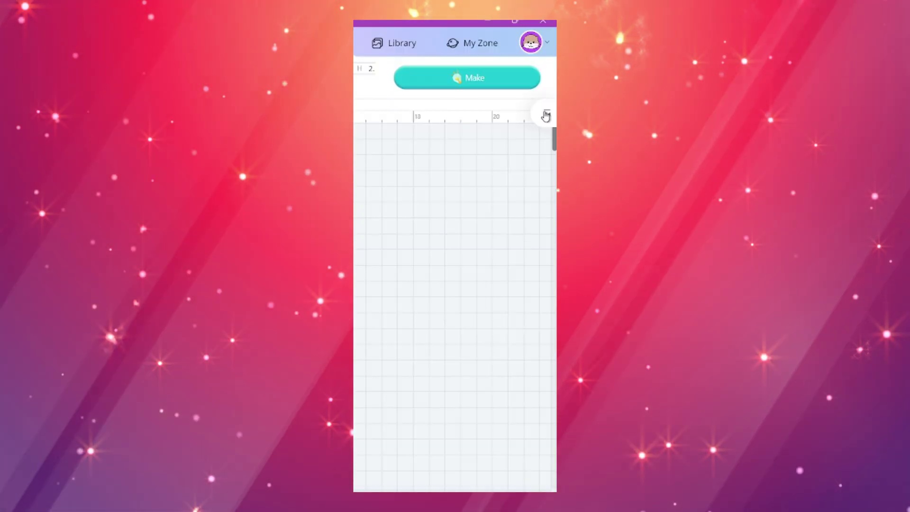
click(546, 115)
click(546, 116)
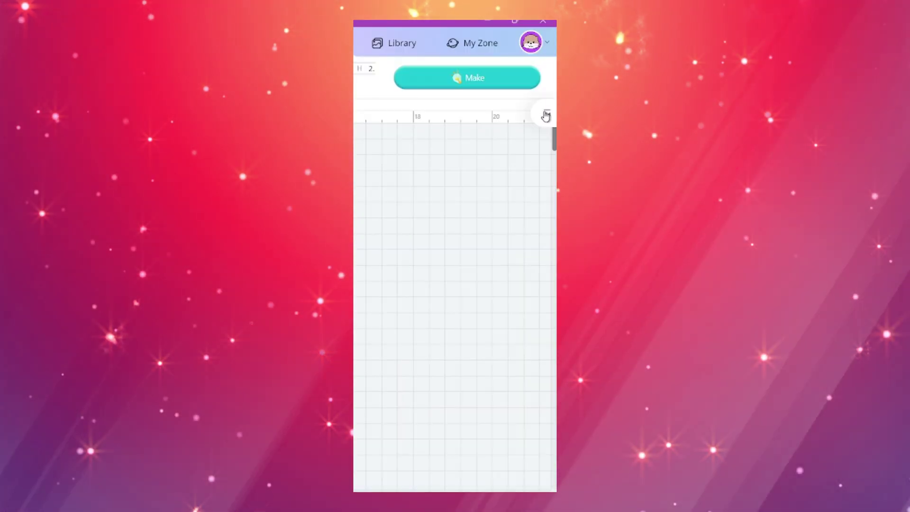
click(546, 115)
click(390, 188)
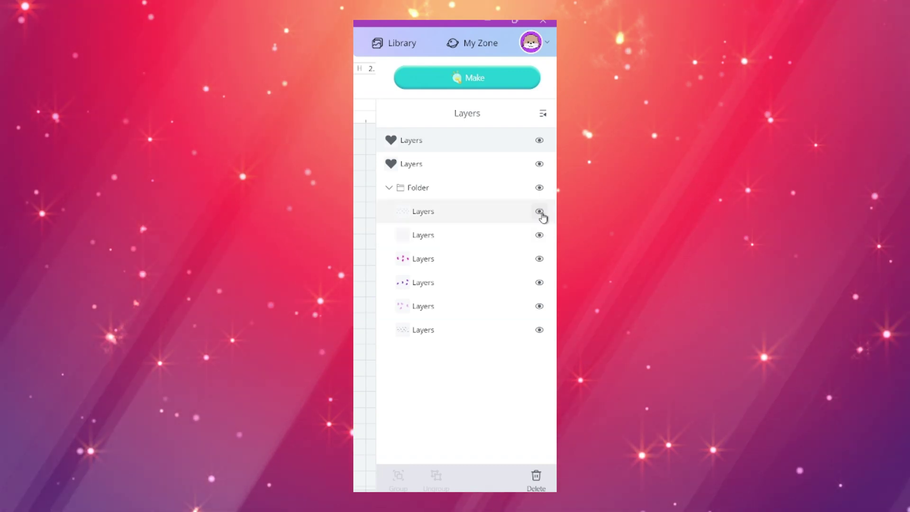
click(540, 235)
click(539, 235)
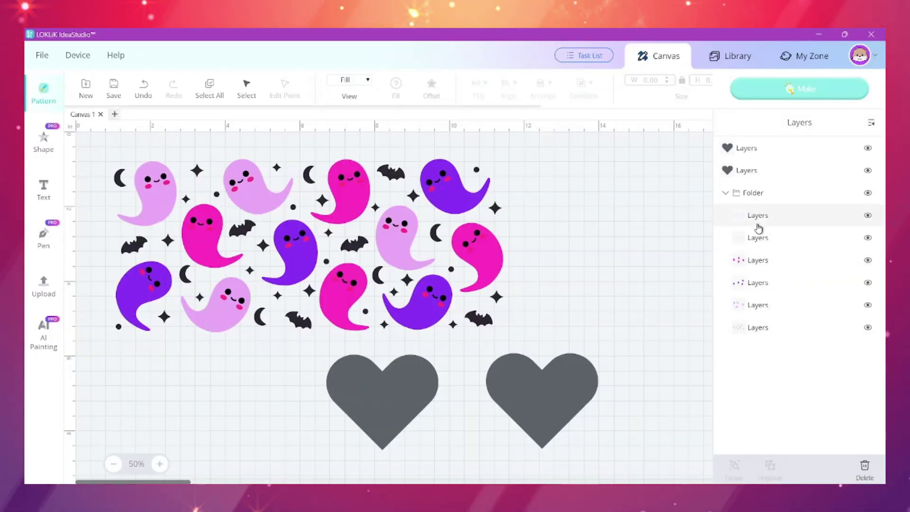
Refill the third Folder layer red, then blue, settling on blue-violet 493BB4
click(791, 267)
click(396, 83)
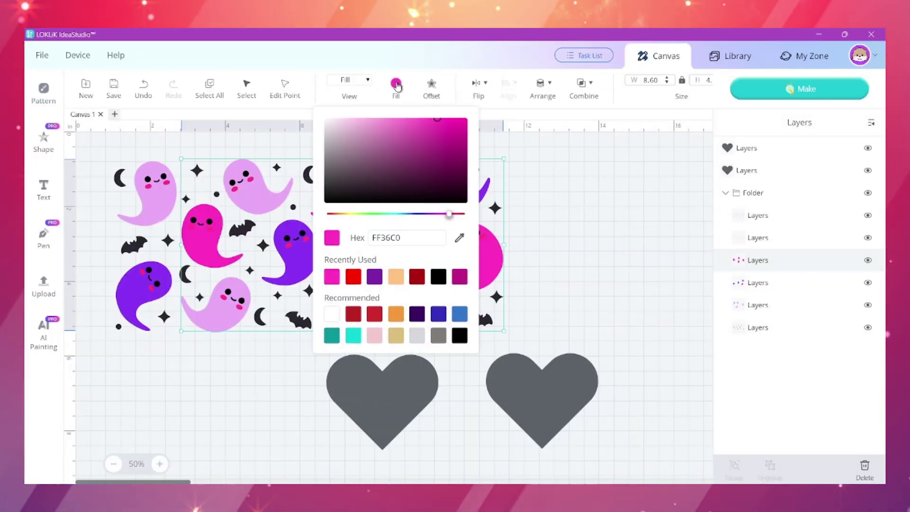
click(353, 277)
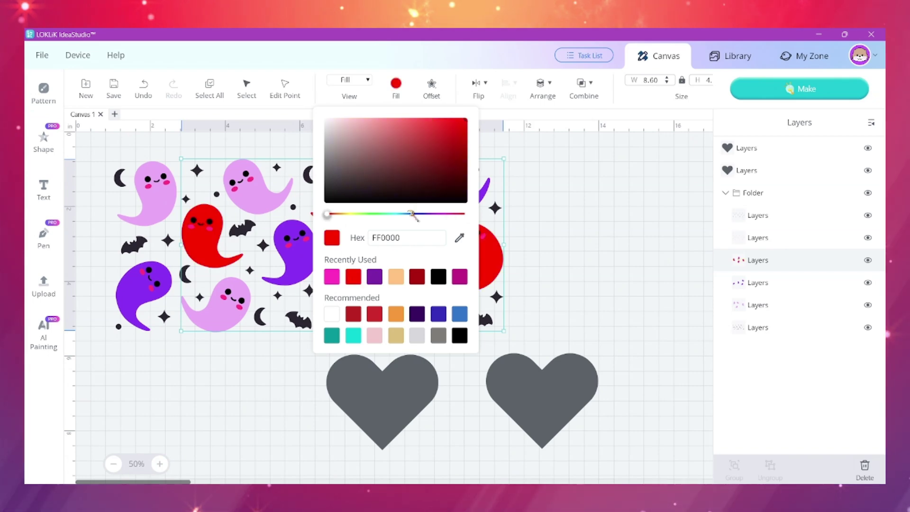
click(411, 214)
click(420, 142)
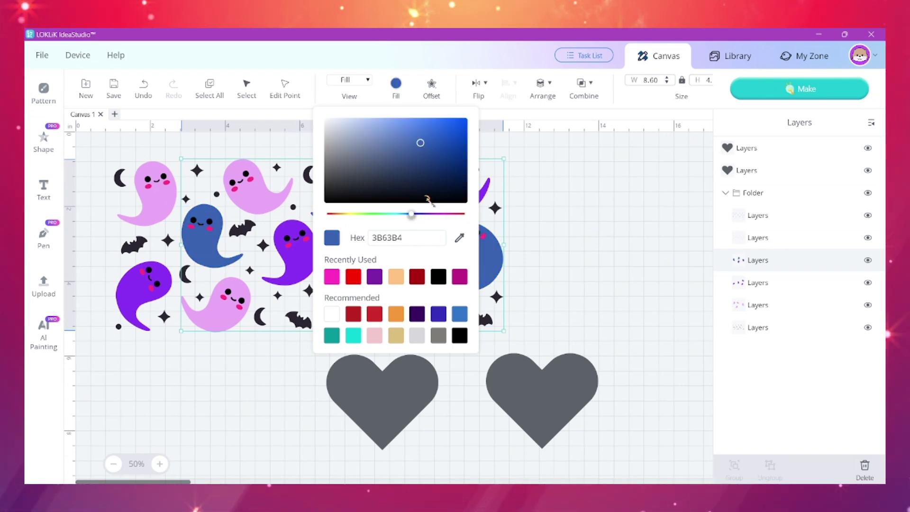
mouse_move(406, 216)
mouse_down()
mouse_move(342, 214)
mouse_move(412, 214)
mouse_up()
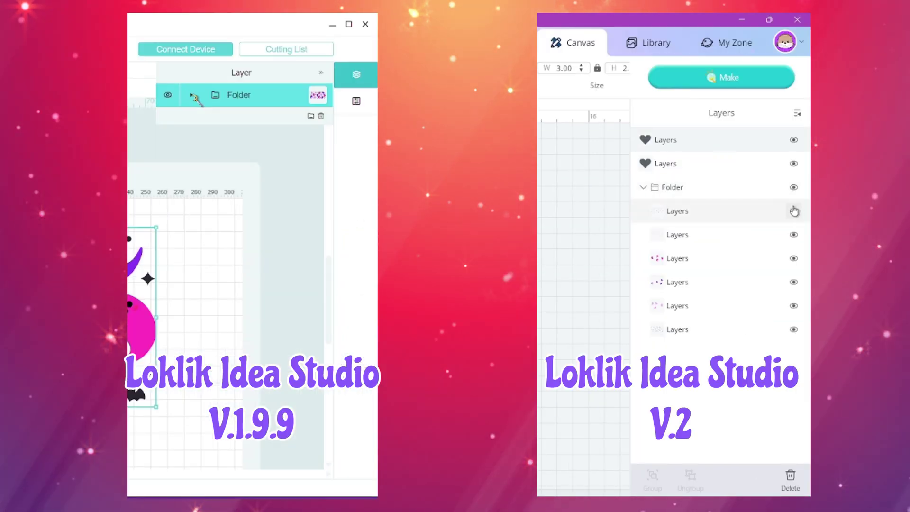
In version 1.9.9, expand the Folder, toggle the layer panel, and select a shape
click(192, 96)
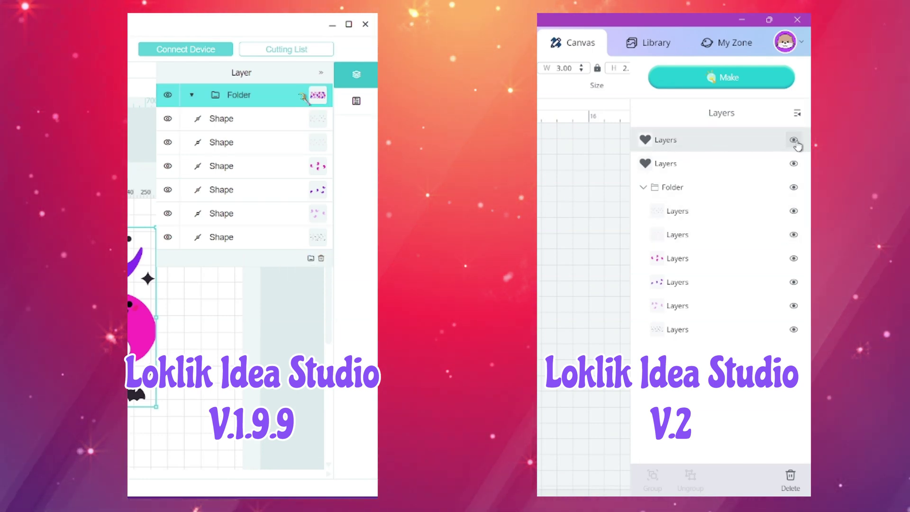
click(322, 73)
click(357, 74)
click(790, 475)
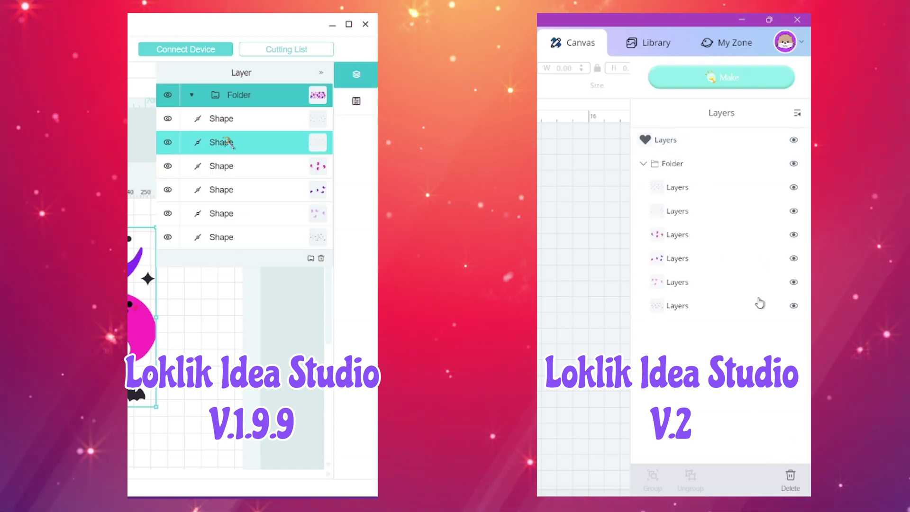
Delete the second heart layer, bring it back, and compare selection with version 1.9.9
click(246, 122)
click(773, 144)
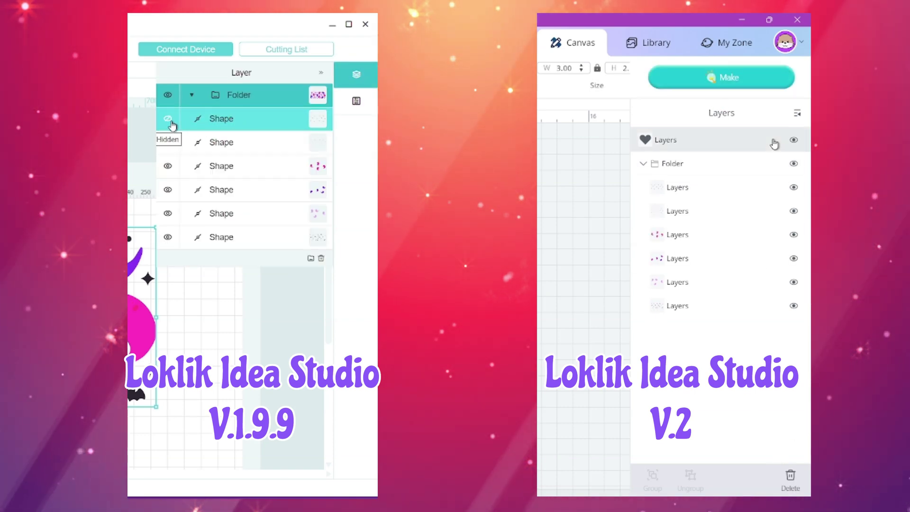
key(ctrl+v)
click(204, 121)
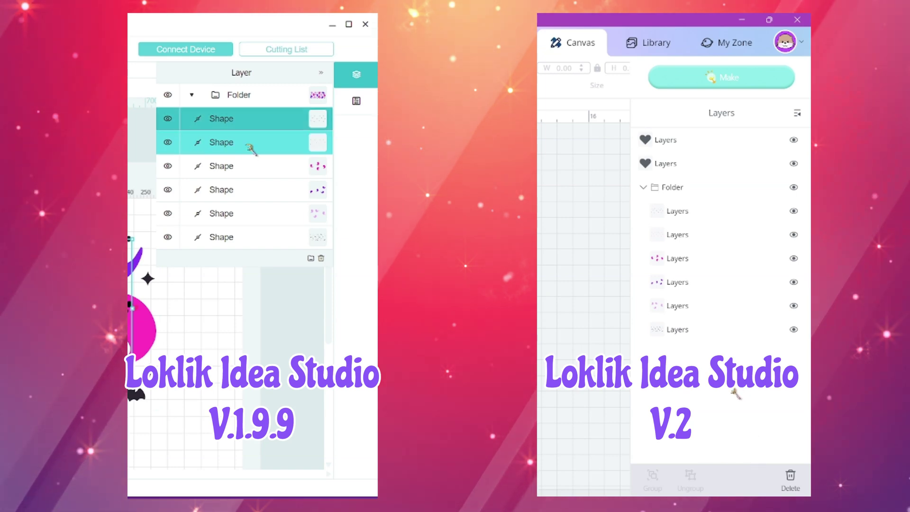
click(191, 95)
click(670, 163)
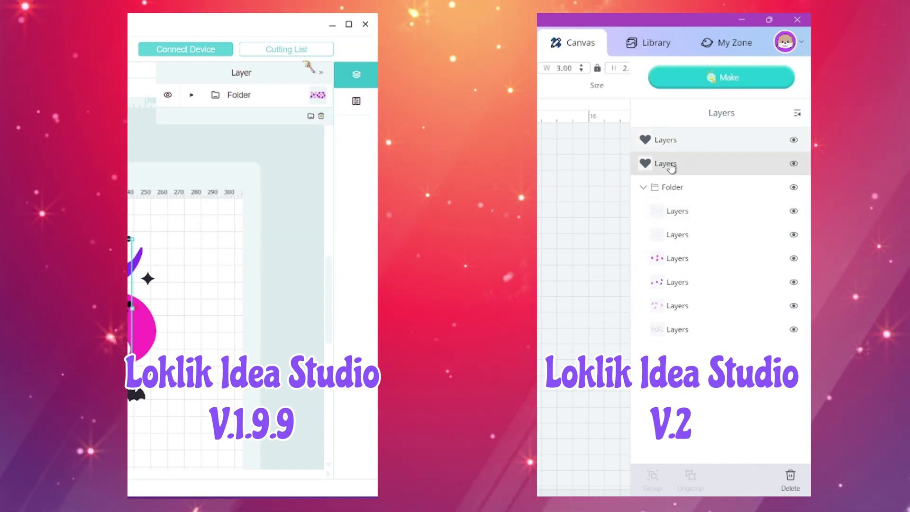
click(357, 74)
click(686, 142)
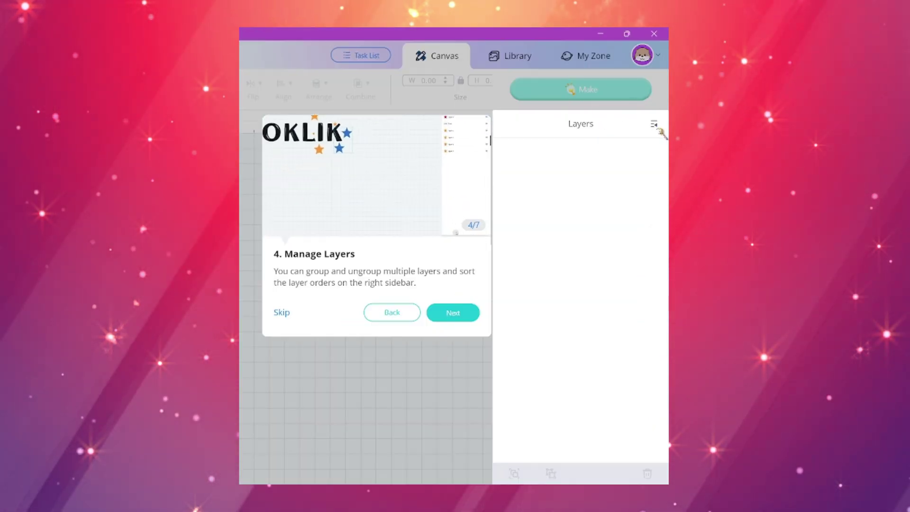
Advance the tour to step 5/7, Make and Cut, and open the empty Task List
click(450, 313)
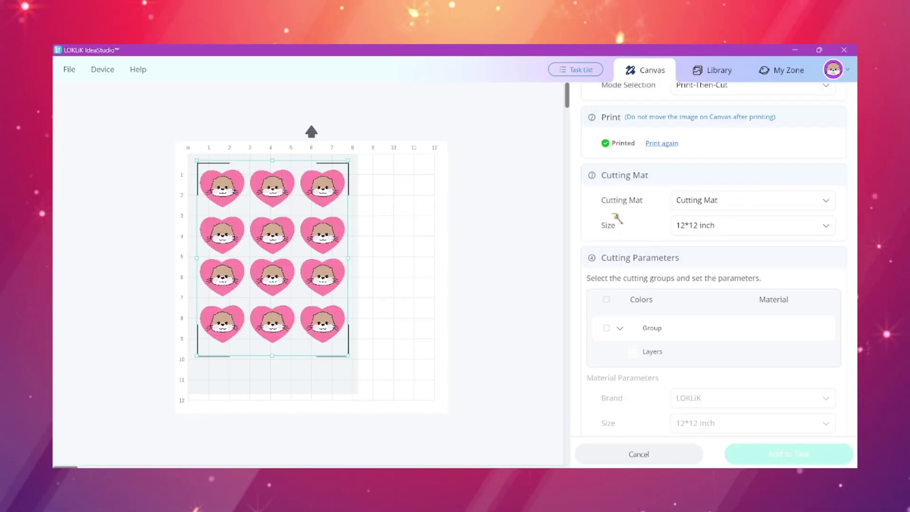
click(589, 73)
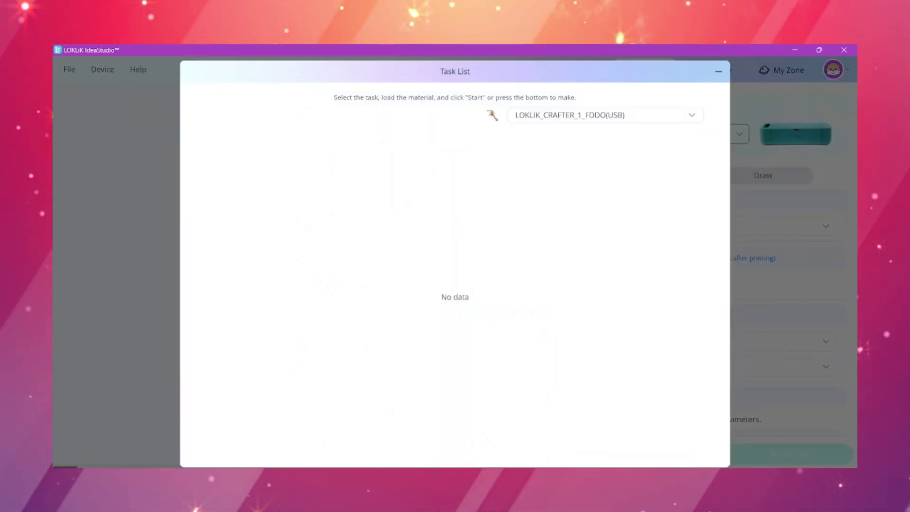
Switch the sheet's cut mode to Standard Cut, then back to Print-Then-Cut, marked as printed
click(719, 71)
click(723, 227)
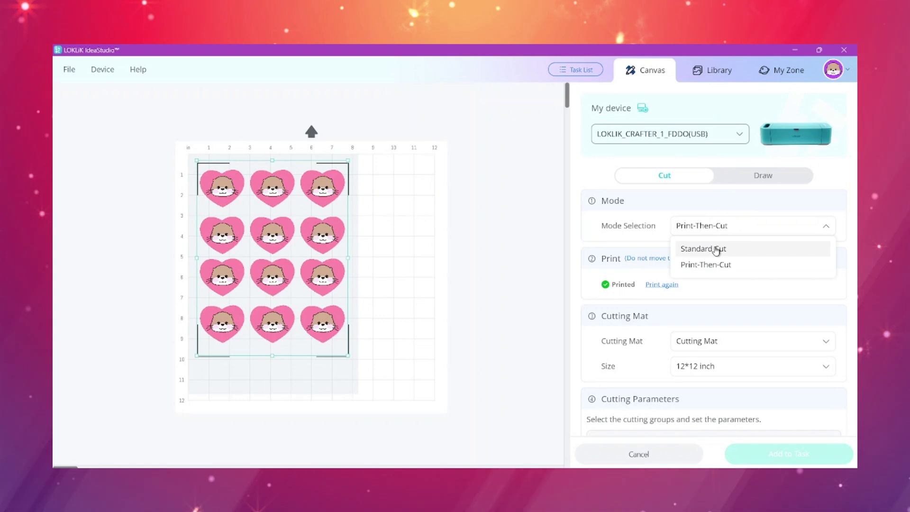
click(716, 249)
scroll(678, 325, down, 3)
scroll(716, 233, up, 3)
click(716, 232)
click(685, 263)
click(683, 284)
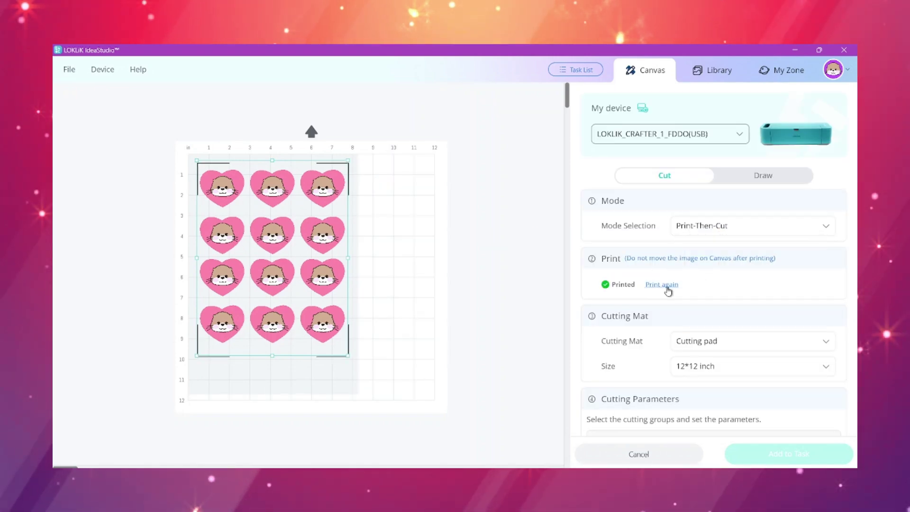
scroll(705, 408, down, 5)
scroll(756, 217, up, 5)
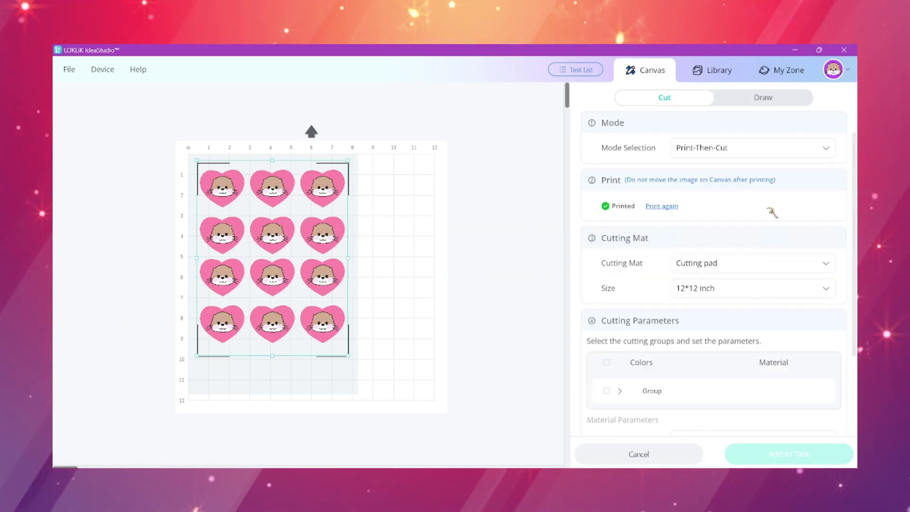
Compare drawing and cutting settings, then reopen the job settings and set Standard Cut
click(772, 179)
click(664, 175)
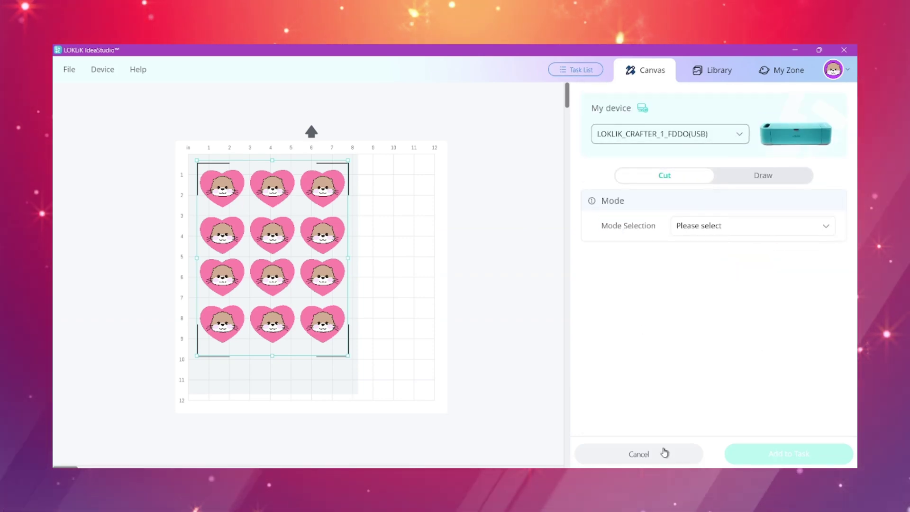
click(663, 452)
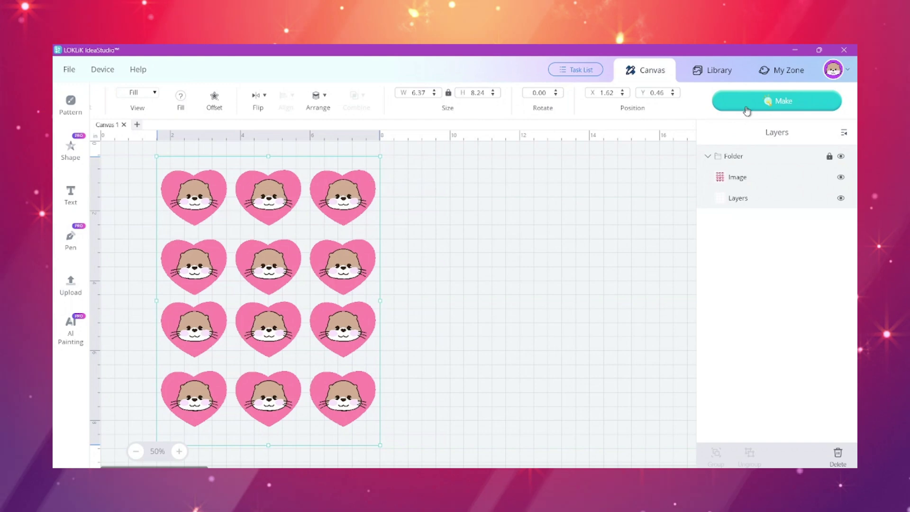
click(747, 102)
click(752, 225)
click(706, 264)
click(710, 227)
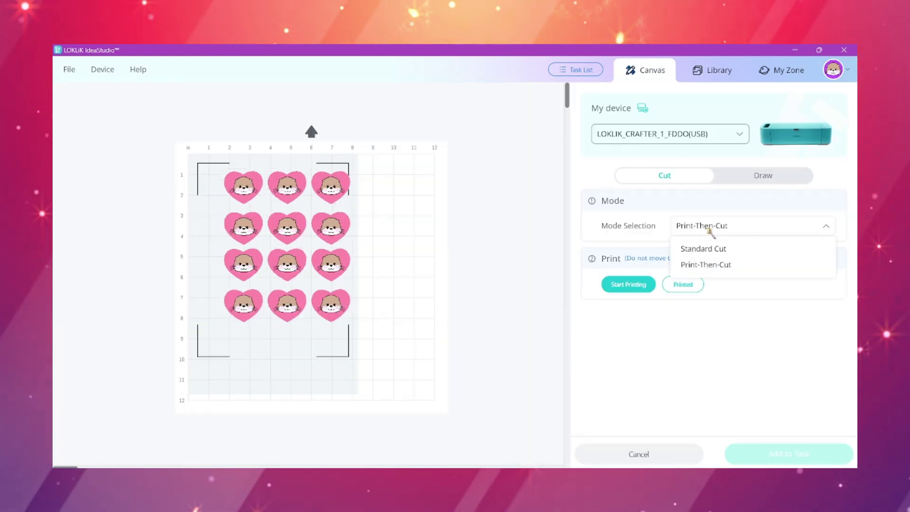
click(688, 263)
click(710, 226)
click(703, 248)
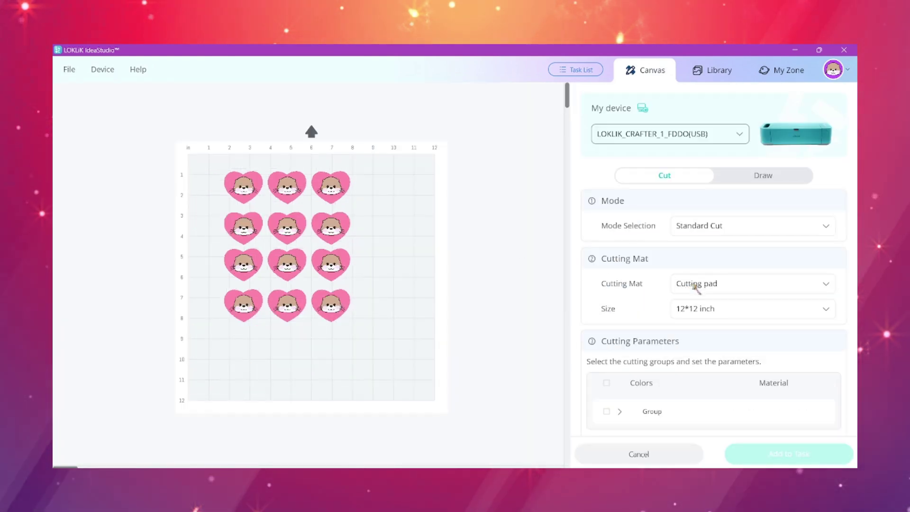
Set the sheet back to Print-Then-Cut, mark it printed, and review the Cutting Mat settings
scroll(715, 318, down, 3)
scroll(660, 285, up, 3)
click(763, 176)
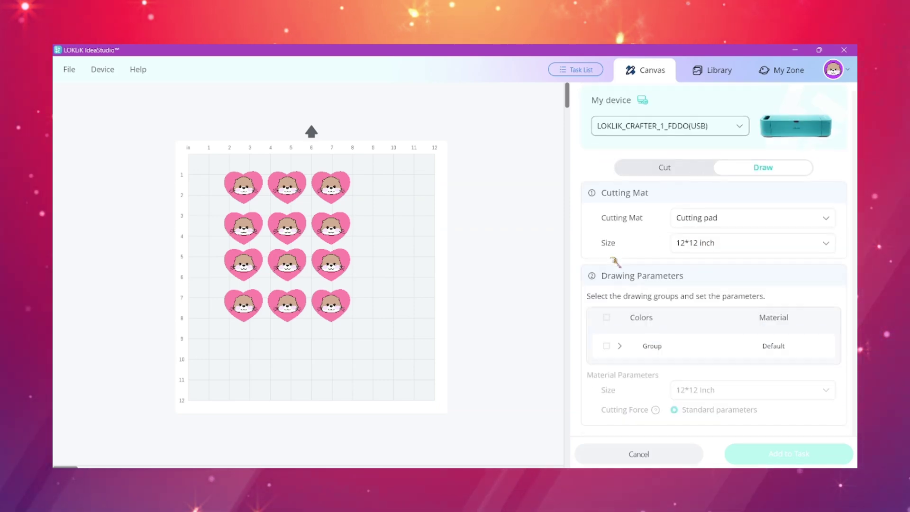
click(665, 176)
click(720, 233)
click(707, 250)
click(682, 284)
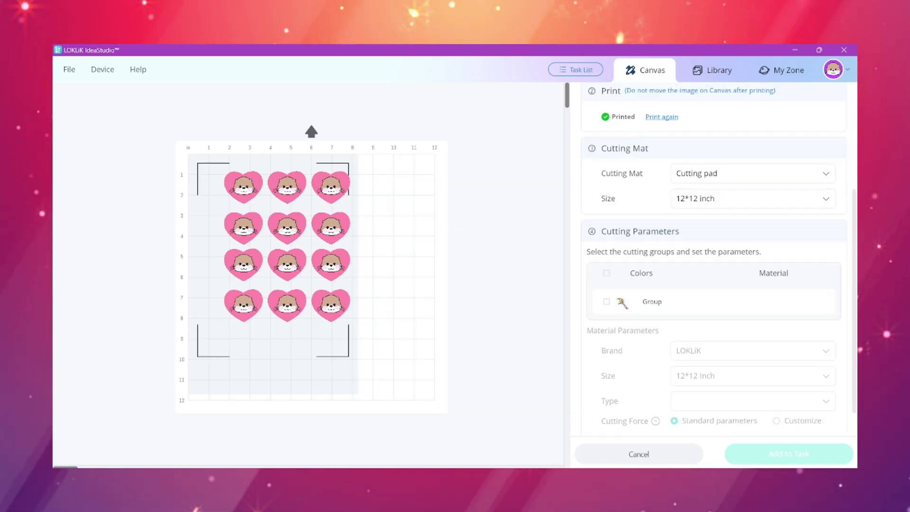
scroll(630, 307, up, 3)
scroll(686, 209, up, 2)
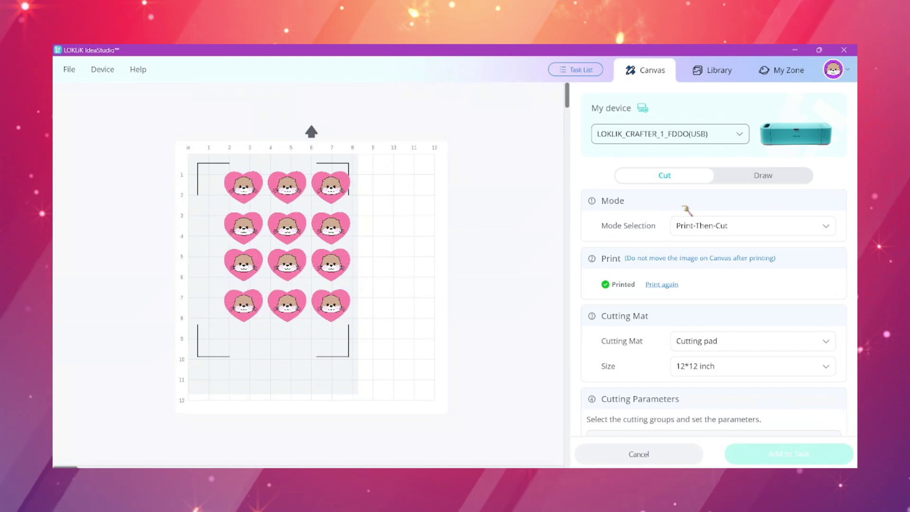
scroll(652, 355, down, 5)
click(579, 71)
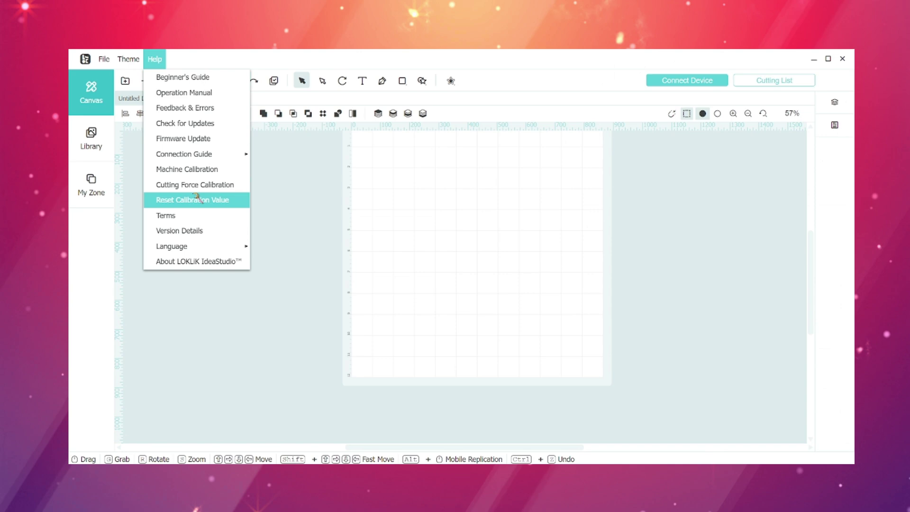
Run Print-then-Cut calibration, connecting the Crafter over USB and printing the calibration chart
click(199, 170)
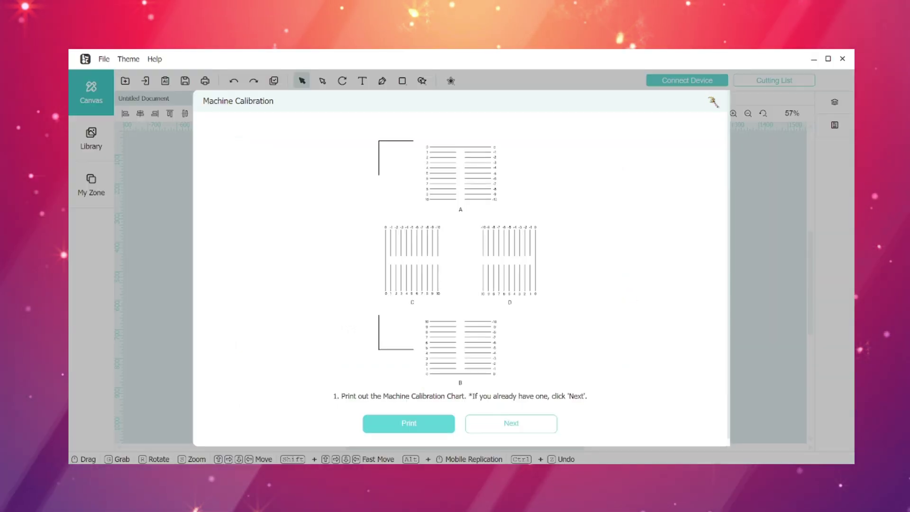
click(714, 103)
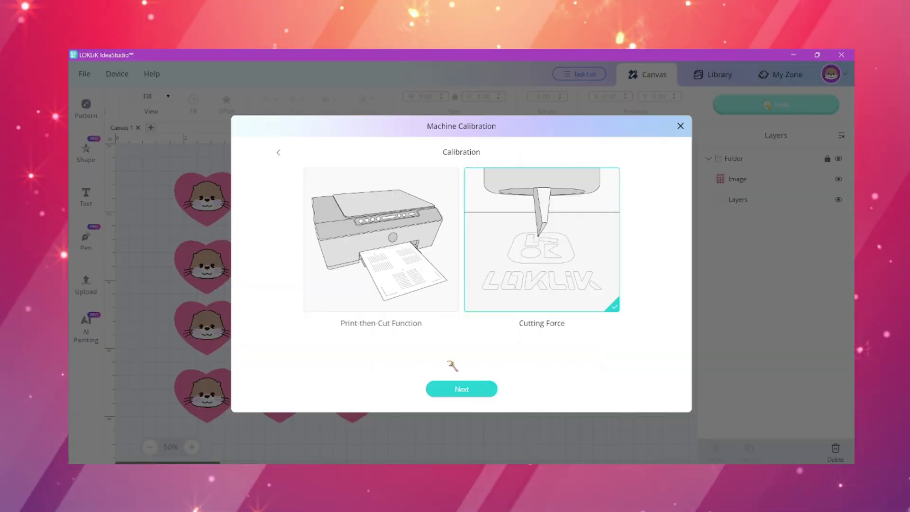
click(383, 242)
click(461, 386)
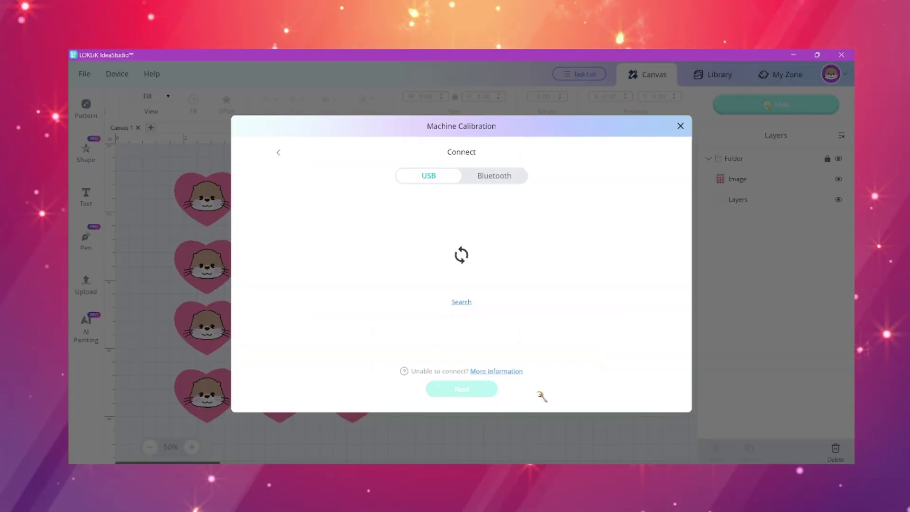
click(461, 303)
click(561, 223)
click(450, 393)
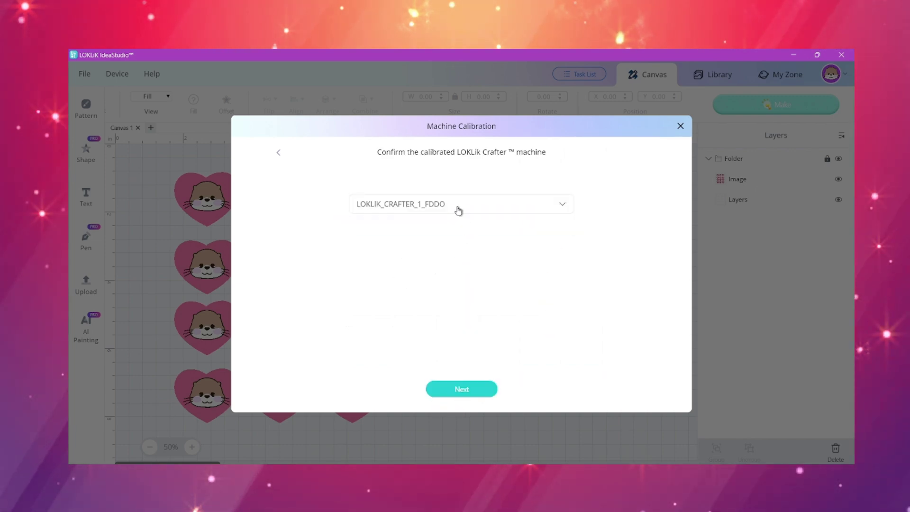
click(459, 392)
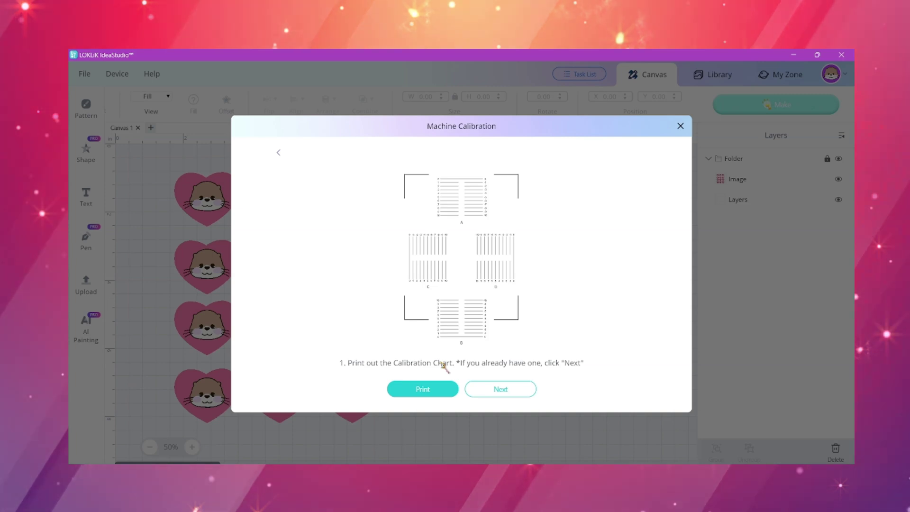
click(422, 389)
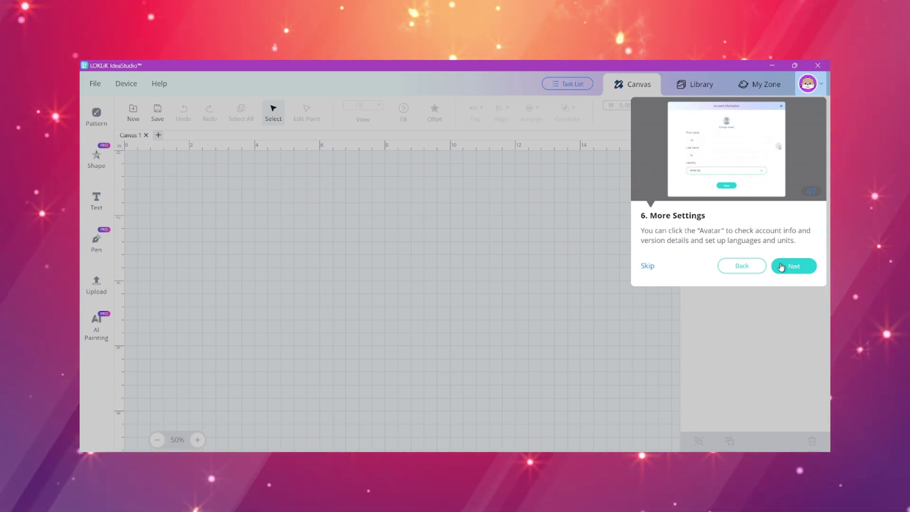
Advance the getting-started tour to its next tip
click(781, 266)
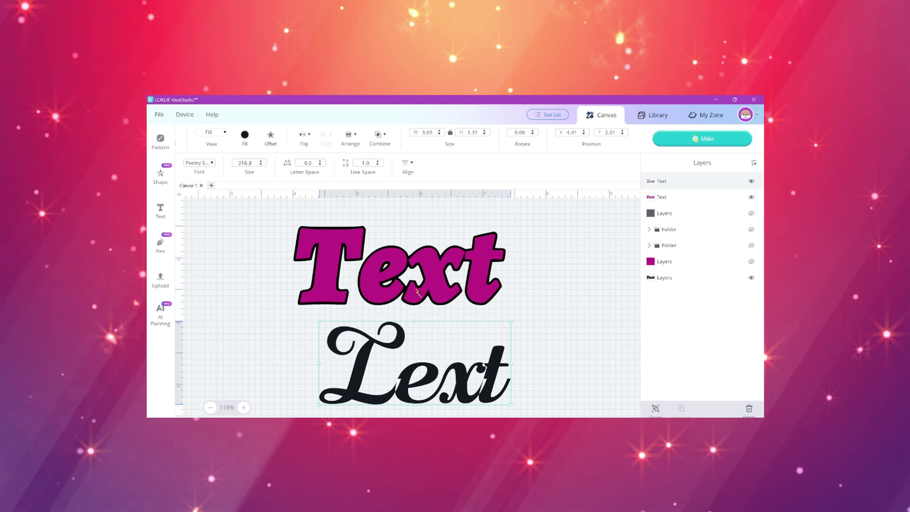
Try the Combine operations on the texts, undoing the result and keeping no changes
click(378, 134)
click(393, 194)
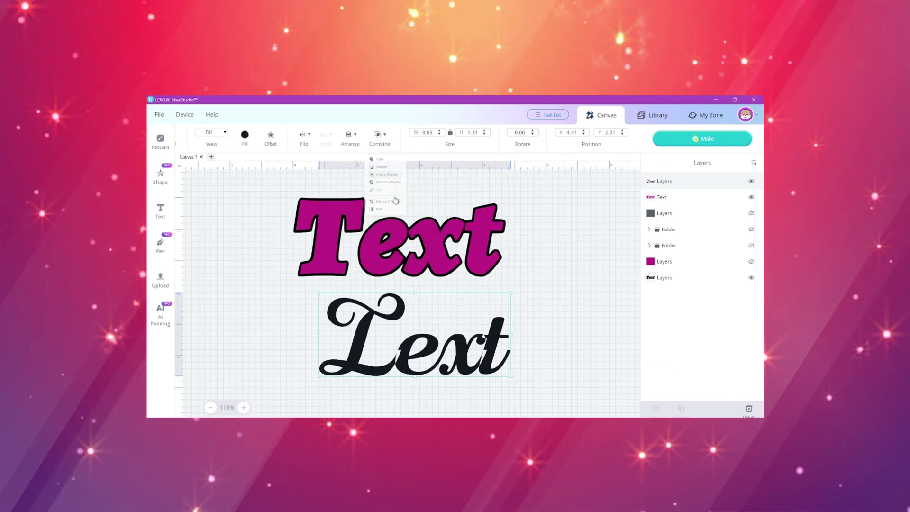
click(438, 368)
click(378, 134)
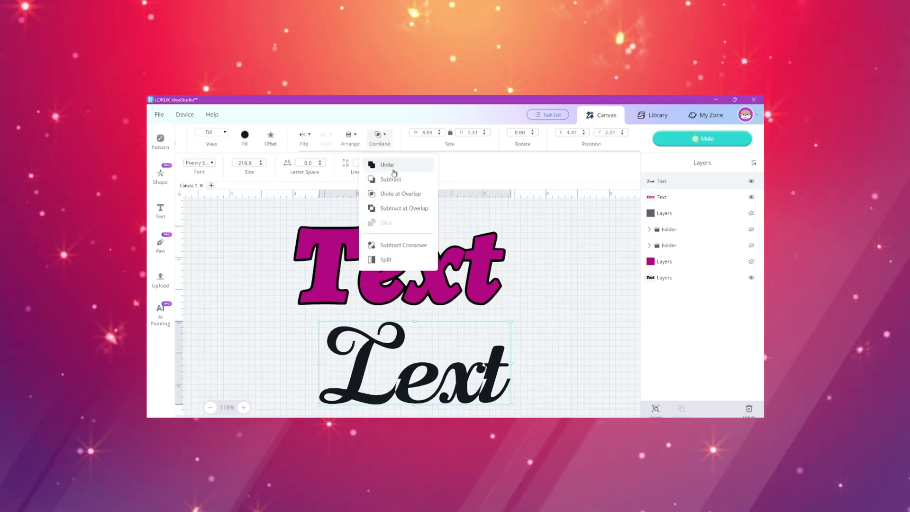
click(394, 179)
click(466, 343)
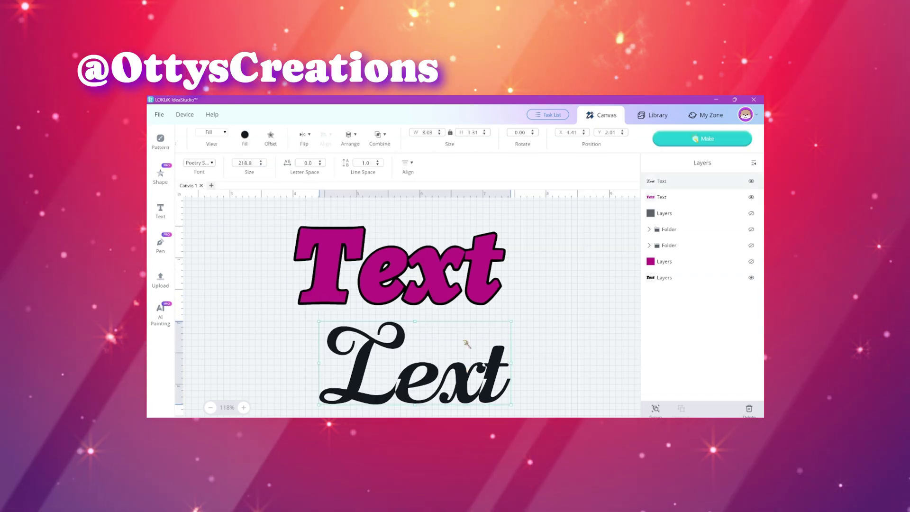
click(351, 138)
click(379, 135)
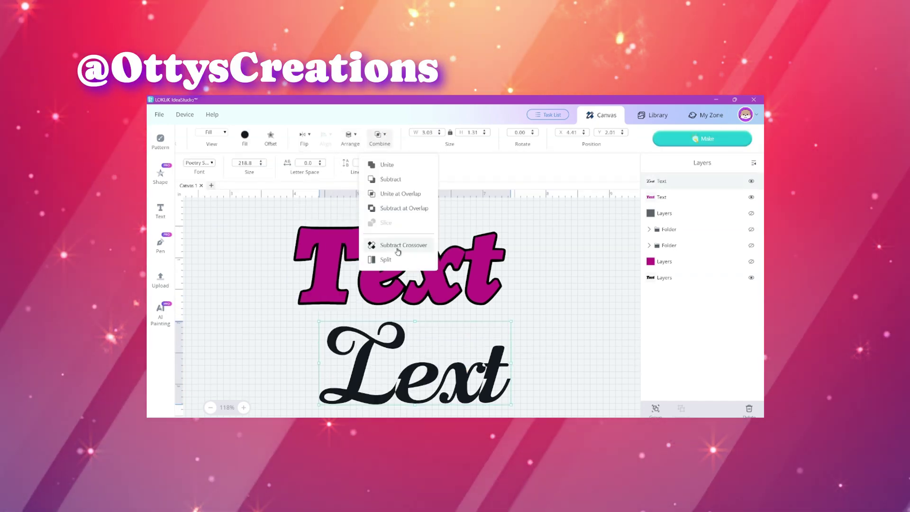
click(575, 283)
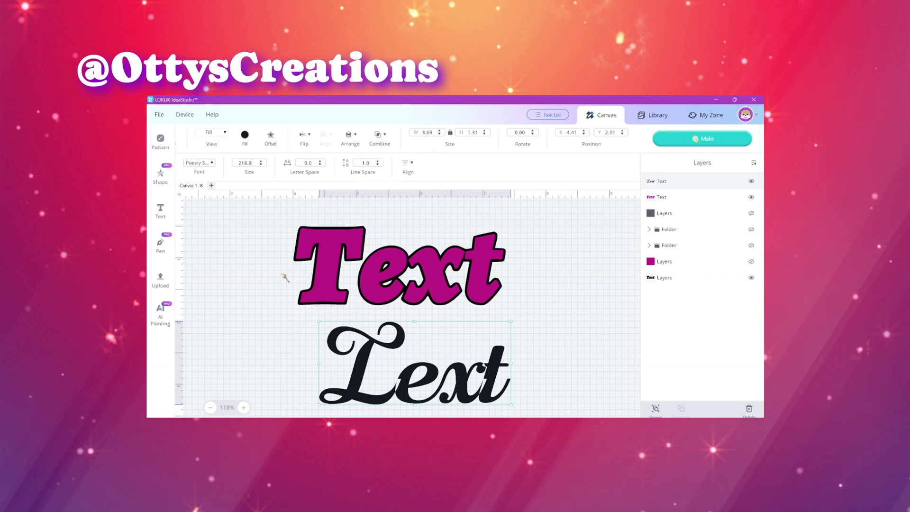
Apply a 3.7 mm external offset to the script text and fill it magenta
click(271, 137)
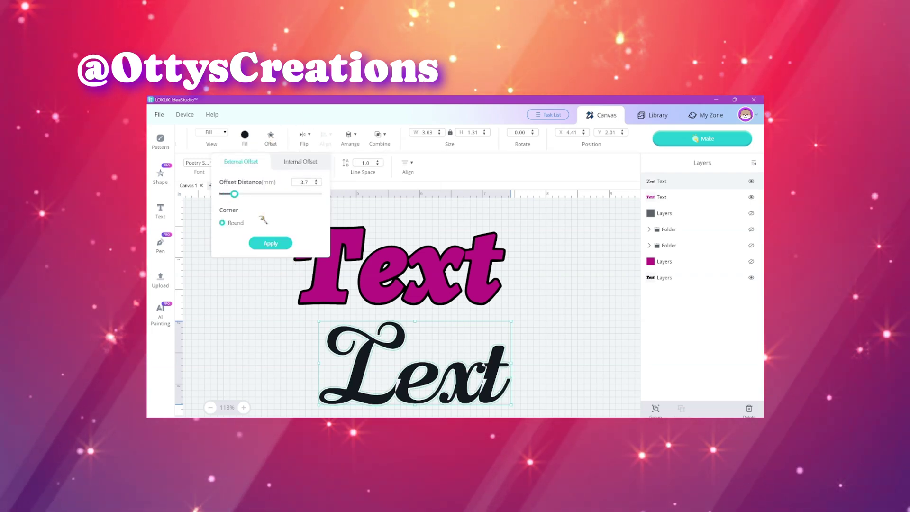
click(270, 243)
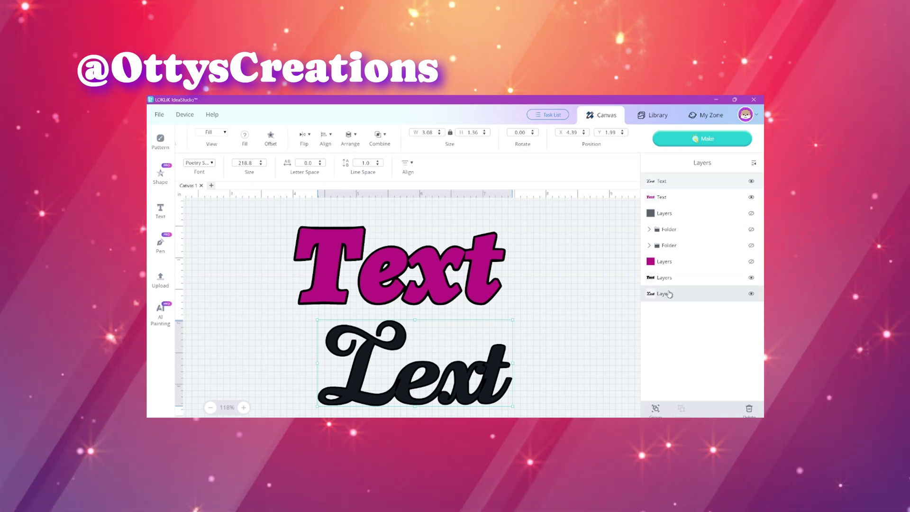
click(669, 295)
click(244, 135)
click(199, 270)
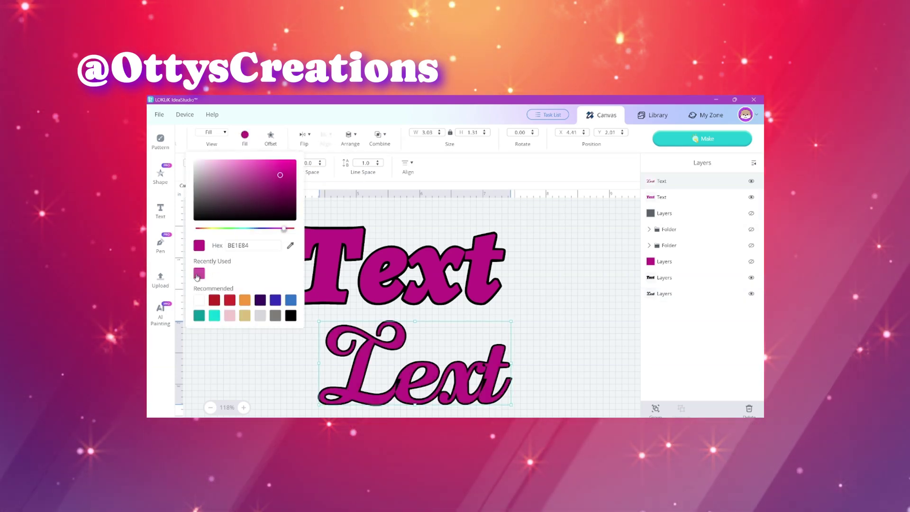
click(568, 365)
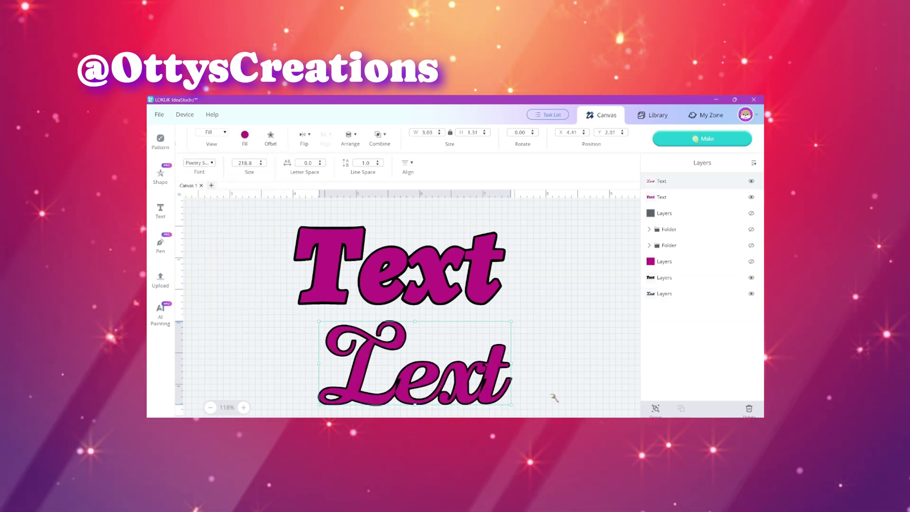
Select both words, test moving the magenta script text, undo the move, and deselect
drag(564, 365, 431, 265)
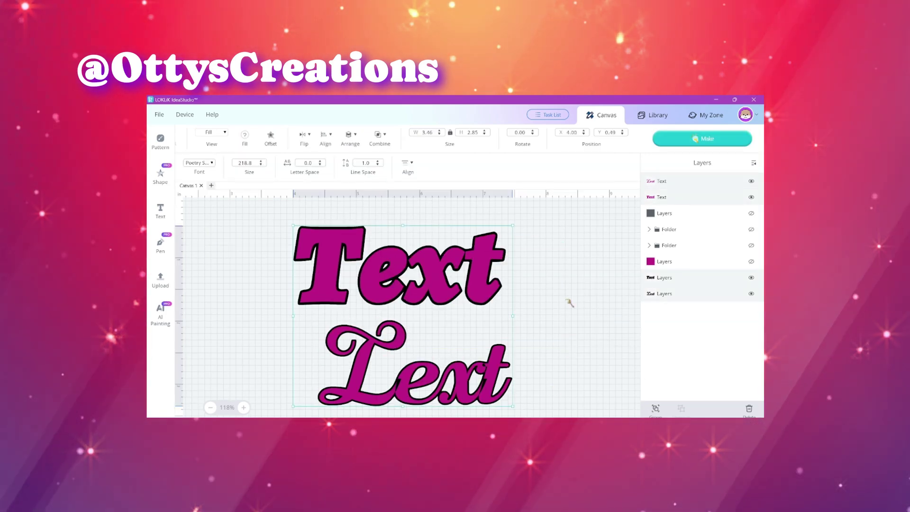
scroll(568, 302, down, 5)
mouse_move(386, 323)
mouse_down()
mouse_move(351, 319)
mouse_move(389, 326)
mouse_up()
key(ctrl+z)
click(282, 297)
click(237, 266)
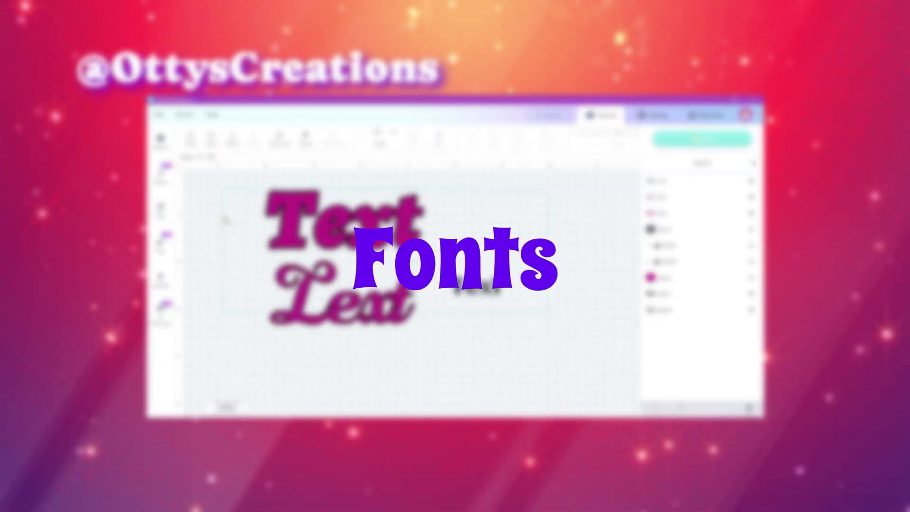
Remove the top Text layer, group the four text layers with Ctrl+G, and collapse the folder
key(ctrl+z)
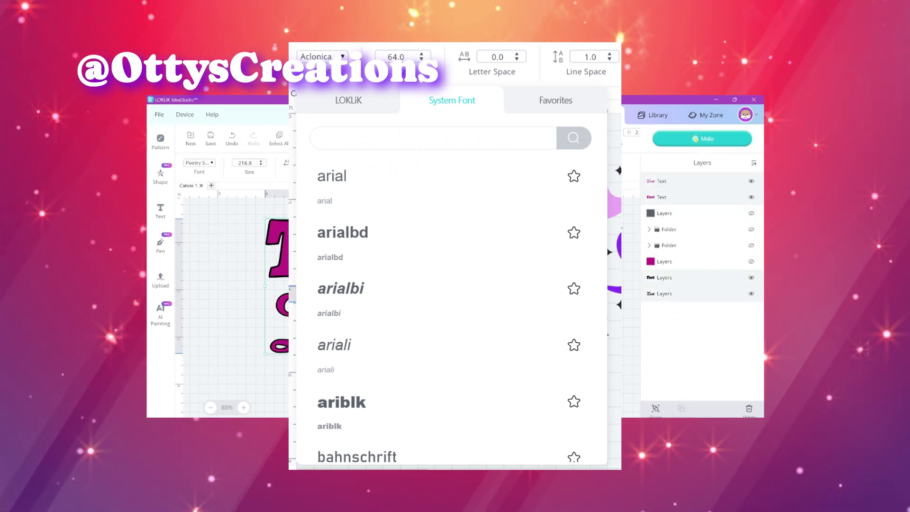
key(ctrl+g)
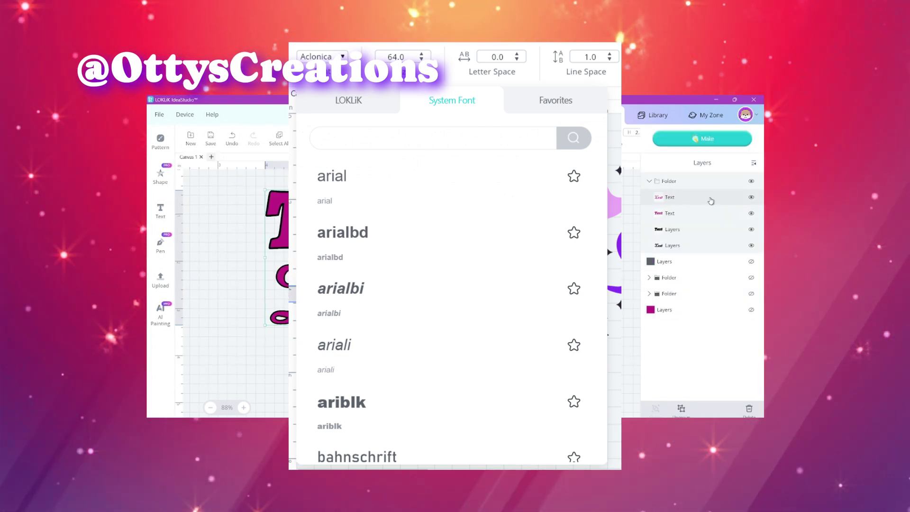
click(650, 182)
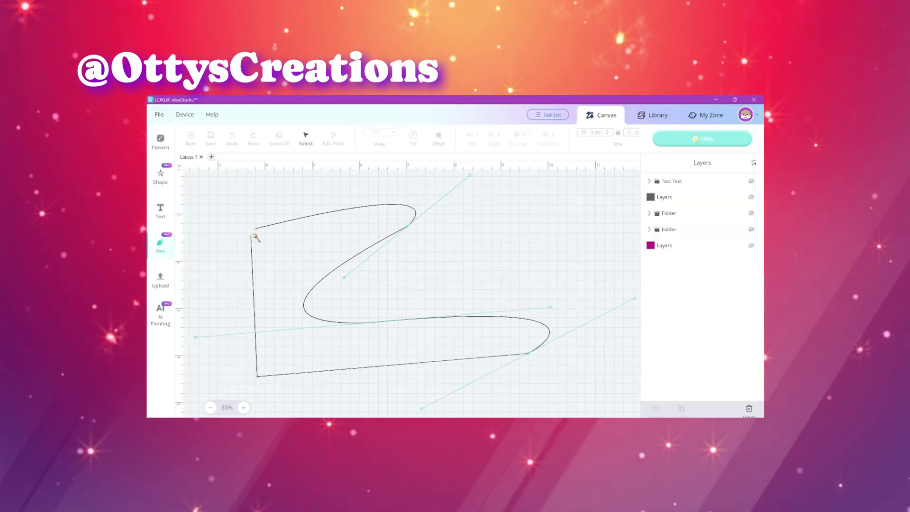
Close the pen path at its start point and drag the red shape off the black one
click(255, 229)
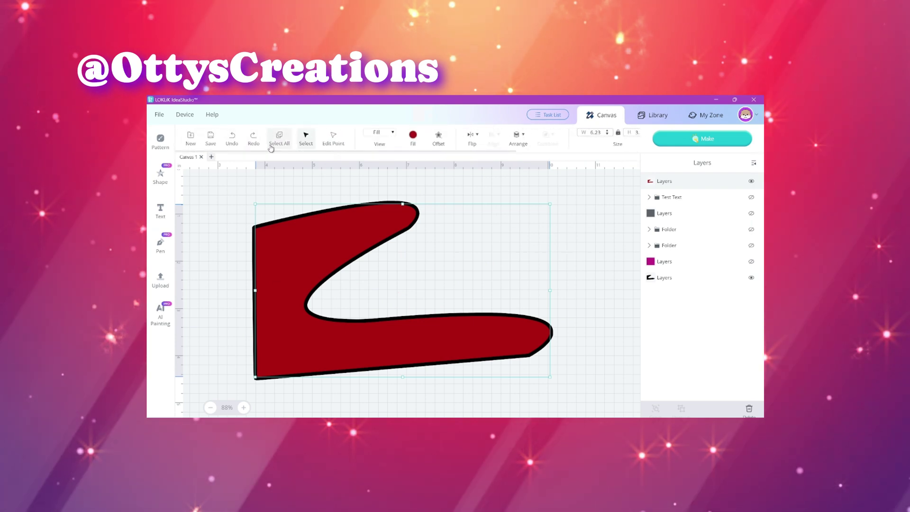
drag(550, 287, 367, 209)
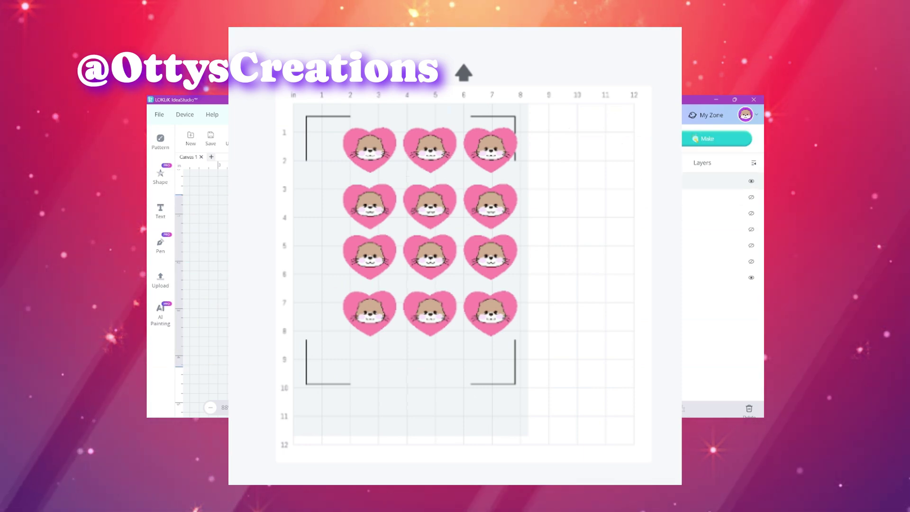
Box-select the red and black shapes, view Arrange options, and scroll to Size/Rotate/Position
click(212, 279)
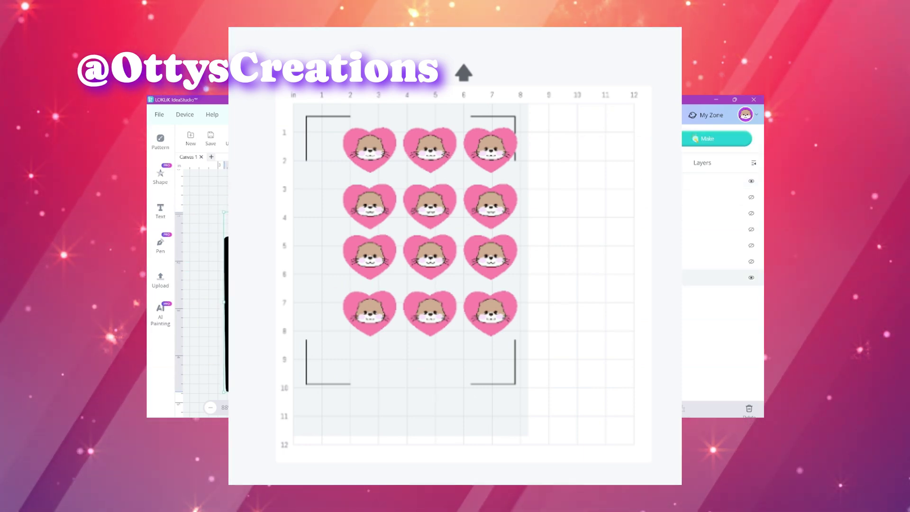
drag(476, 411, 357, 228)
right_click(356, 228)
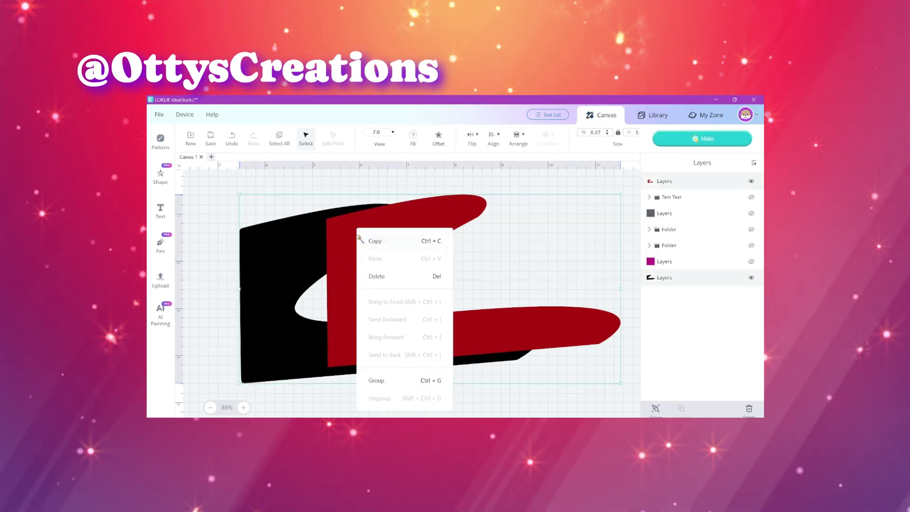
click(516, 141)
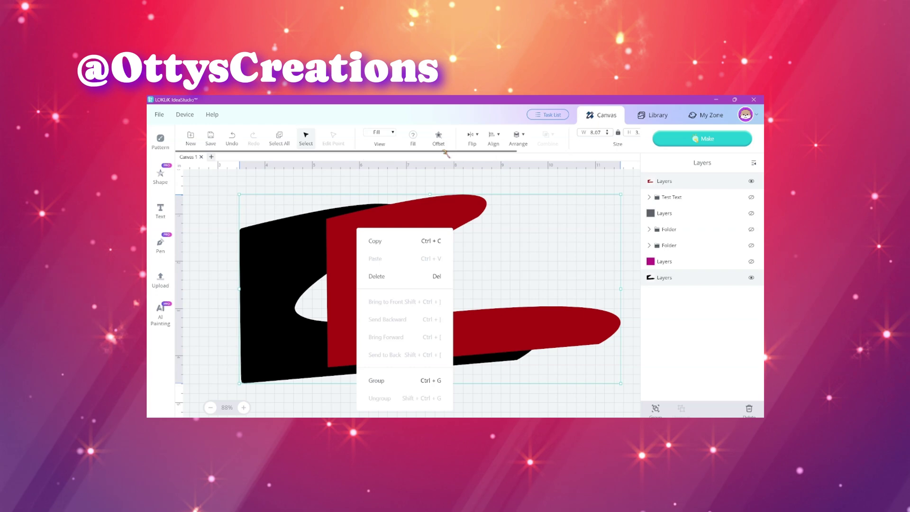
drag(445, 151, 545, 151)
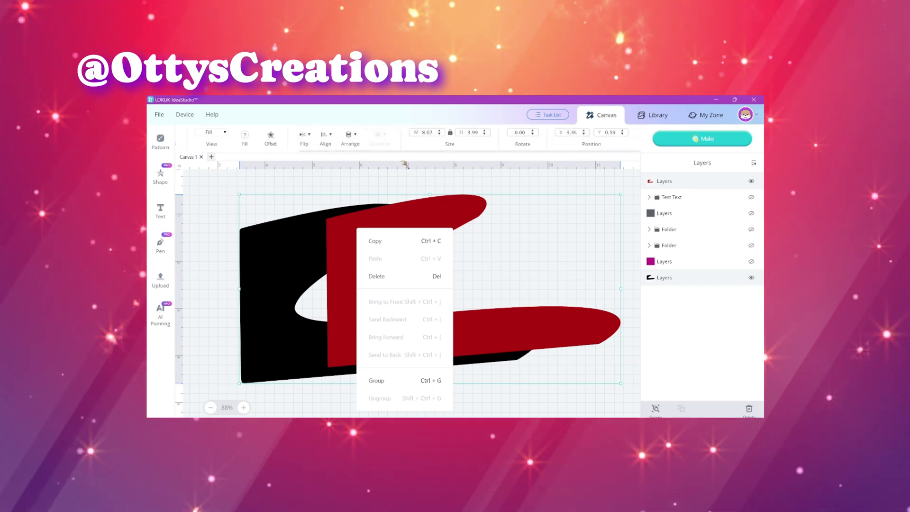
click(203, 261)
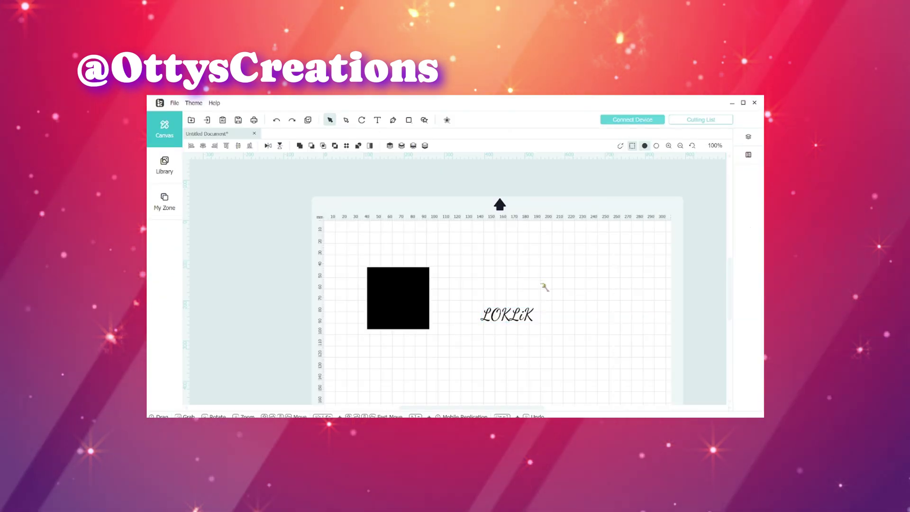
Draw a closed pen outline below the LOKLiK text and pull its curve into a heart lobe
scroll(564, 304, down, 3)
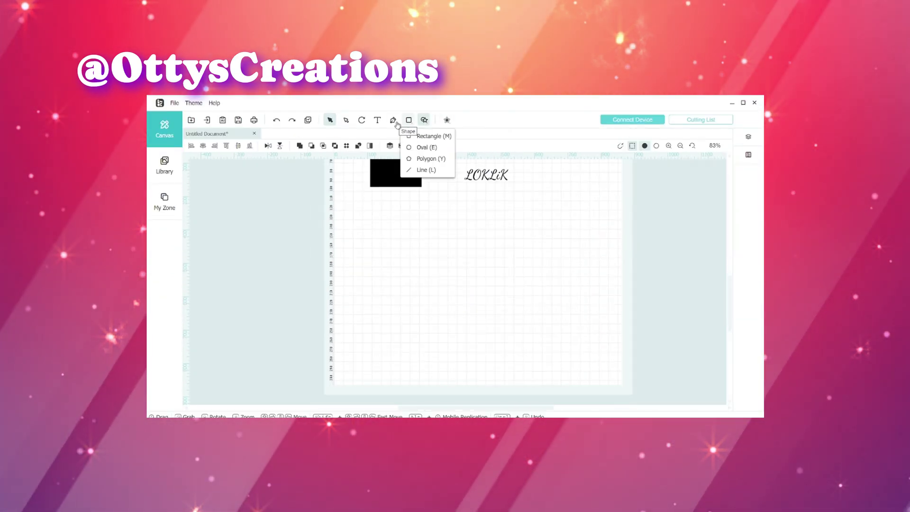
drag(422, 262, 407, 249)
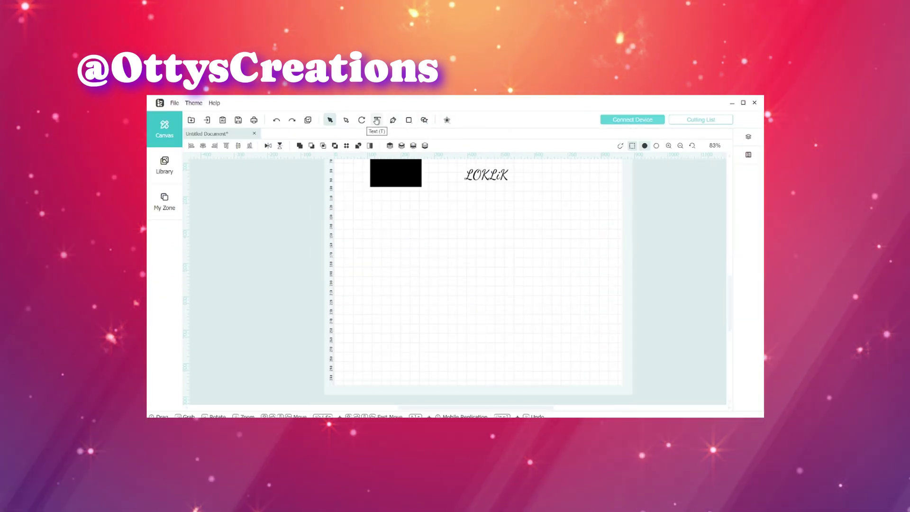
click(393, 120)
click(436, 258)
click(379, 258)
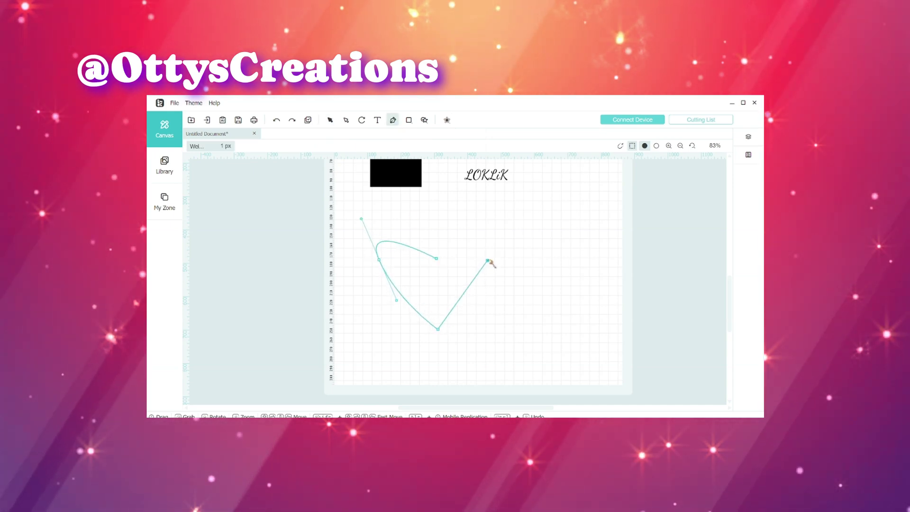
click(437, 259)
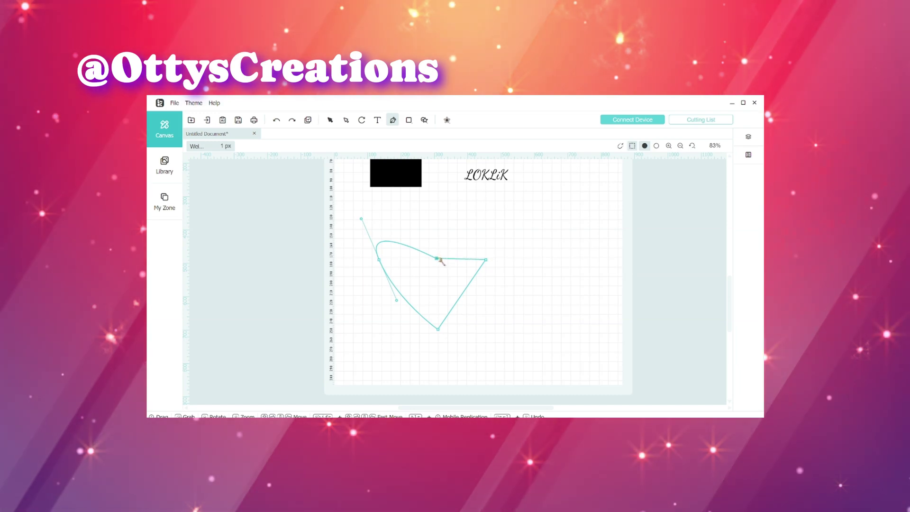
drag(437, 259, 411, 281)
drag(379, 305, 387, 317)
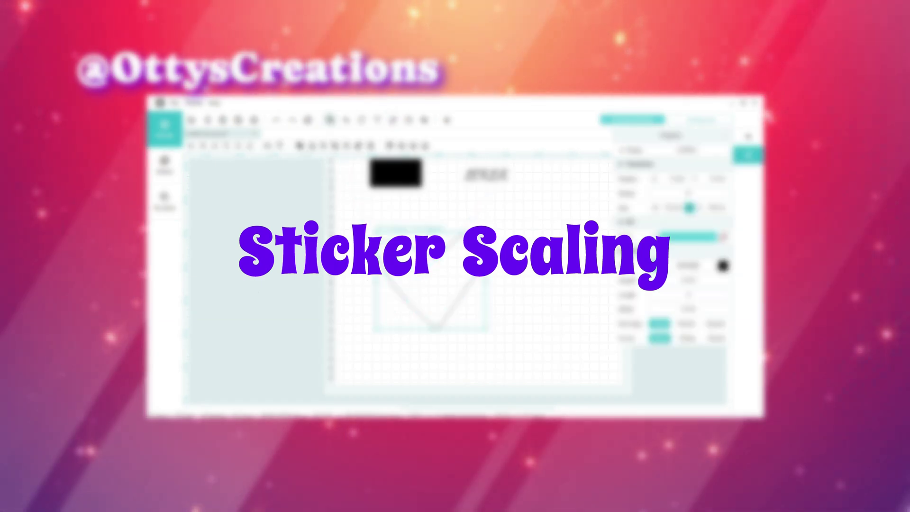
Fill the heart #fe0000 red and subtract a rectangle drawn over its right half
click(723, 236)
click(721, 251)
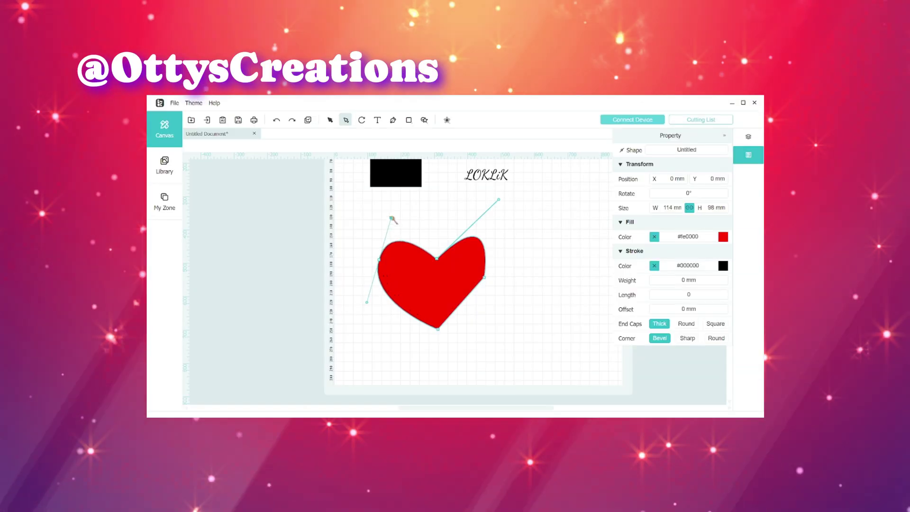
click(514, 224)
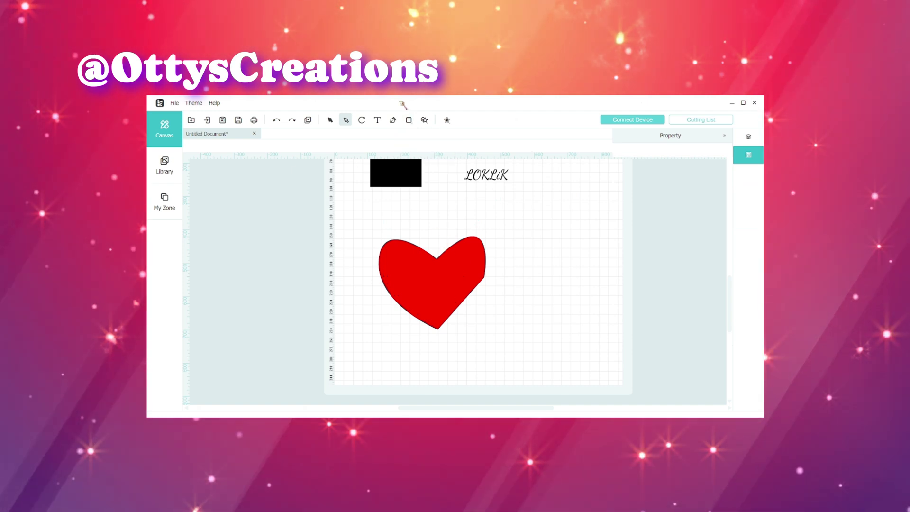
mouse_move(408, 119)
click(418, 136)
mouse_move(435, 225)
mouse_down()
mouse_move(447, 279)
mouse_move(532, 362)
mouse_up()
drag(367, 219, 505, 295)
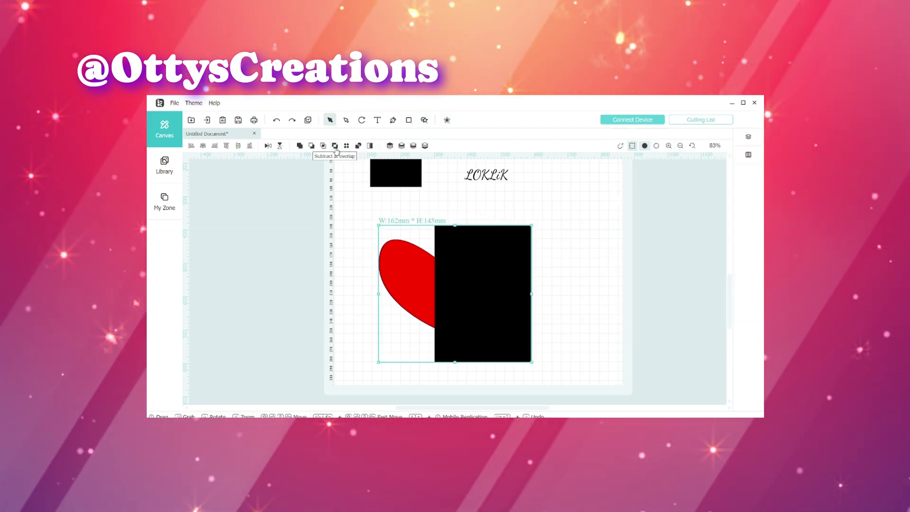
click(335, 147)
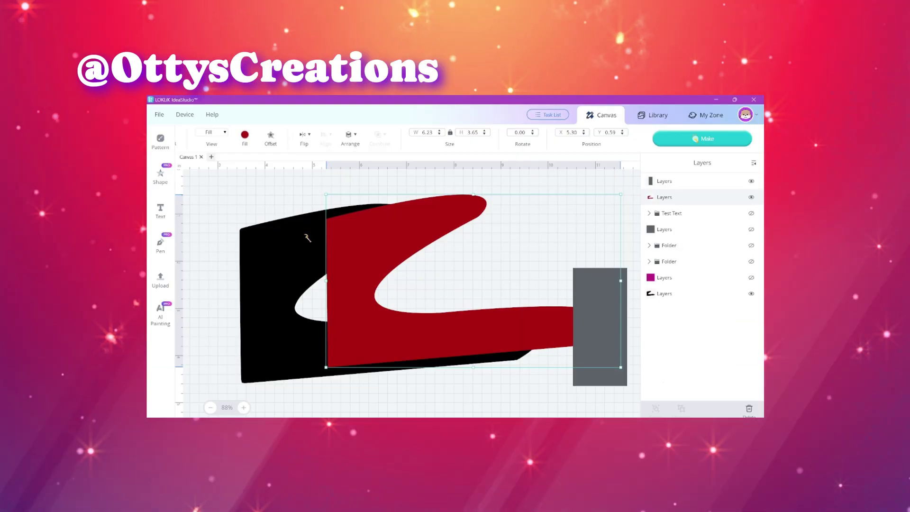
Hide the black shape and drag the red shape to the left
click(752, 294)
drag(474, 332, 395, 332)
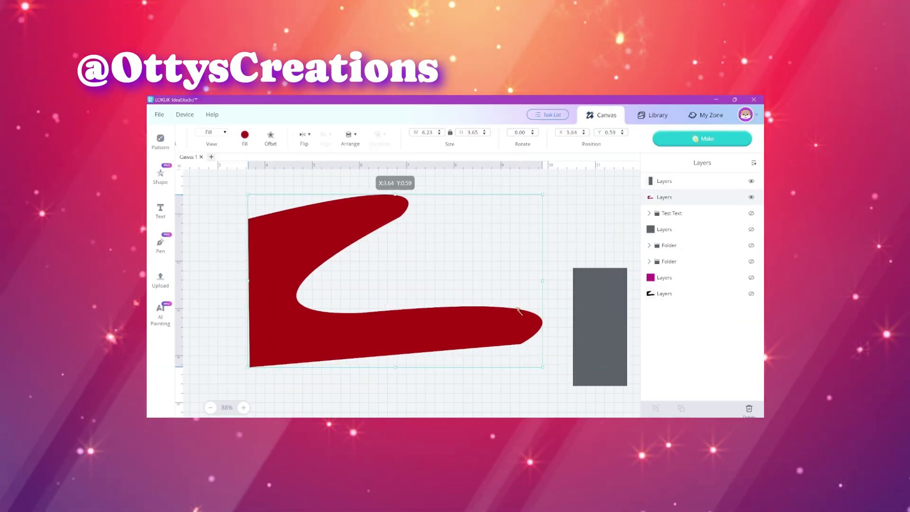
drag(574, 326, 488, 327)
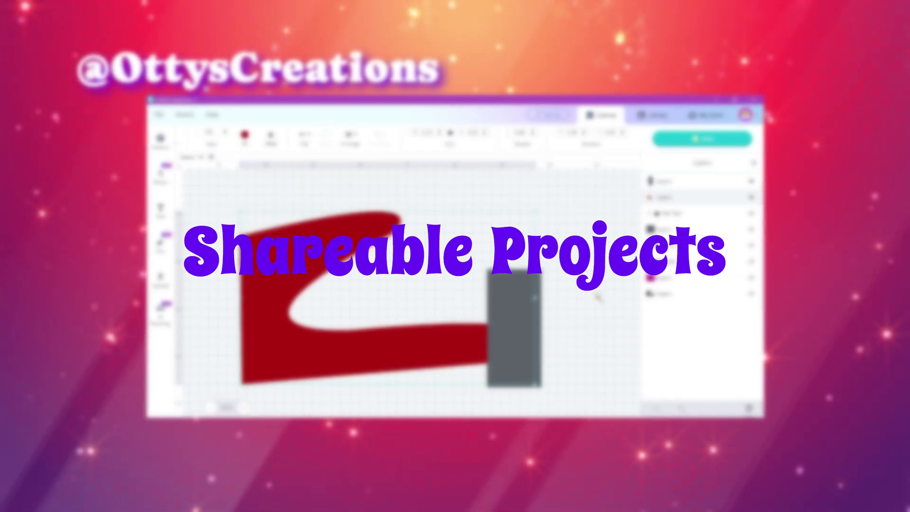
Back in IdeaStudio 2.0, delete the red shape and the grey rectangle
click(569, 393)
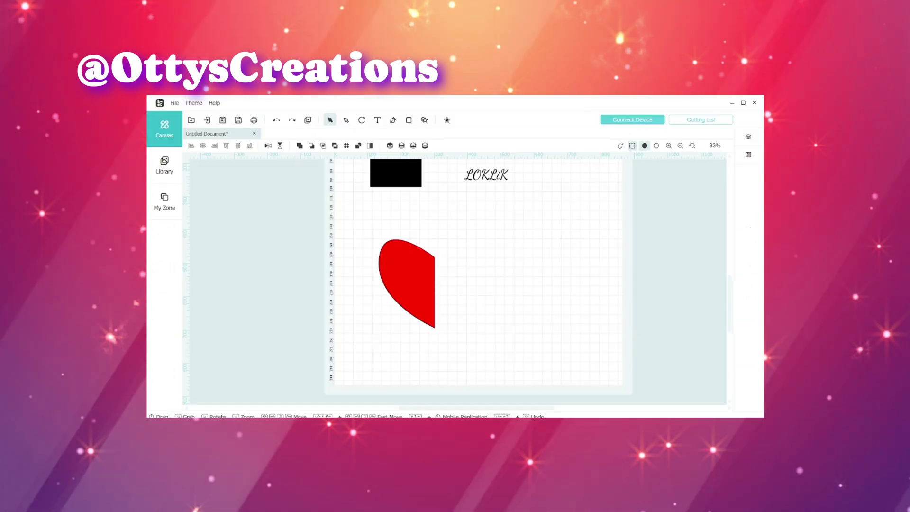
key(alt+Tab)
key(Delete)
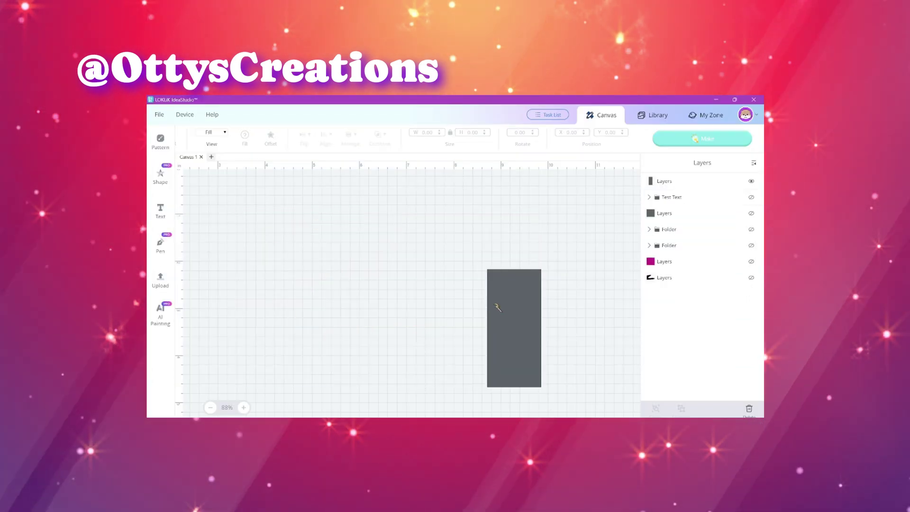
click(509, 301)
key(Delete)
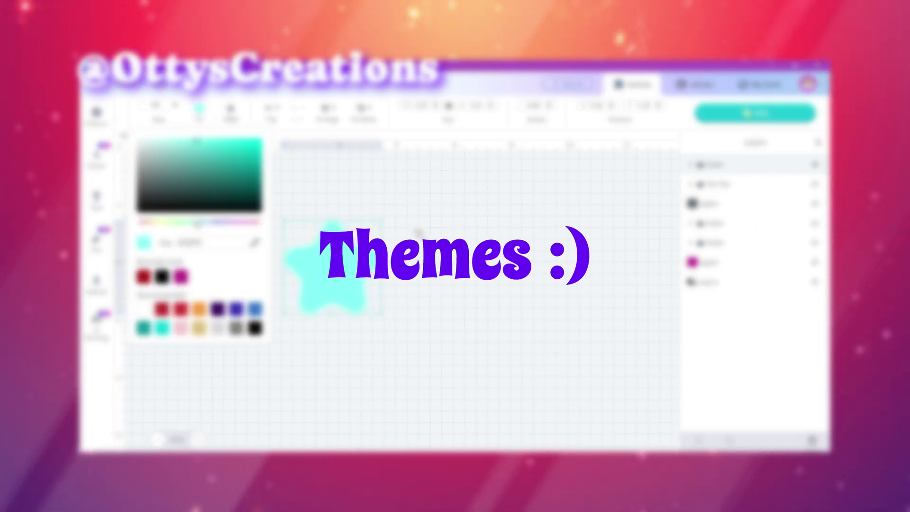
Recolour the star orange
click(152, 222)
click(200, 108)
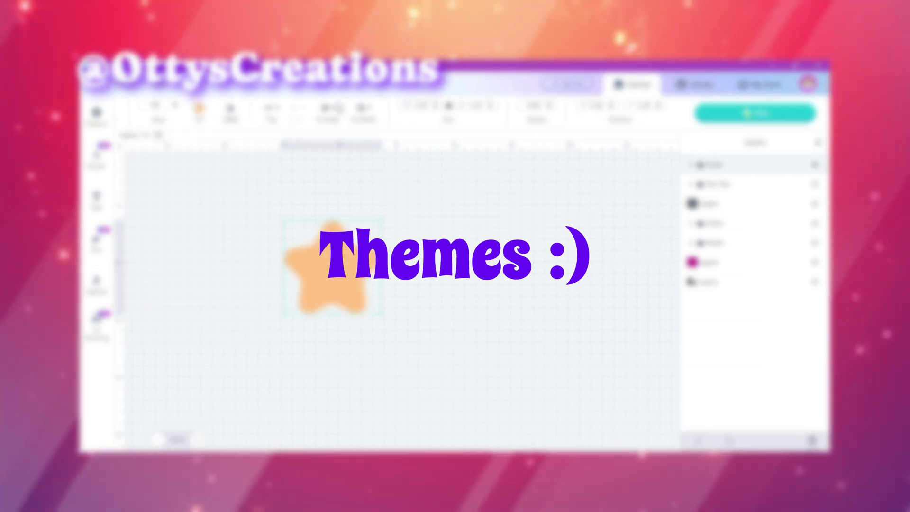
click(331, 109)
Add a duplicate star overlapping on the right, try Combine > Subtract, then undo it
alt+drag(326, 260, 376, 264)
drag(532, 286, 214, 251)
click(363, 109)
click(341, 161)
key(ctrl+z)
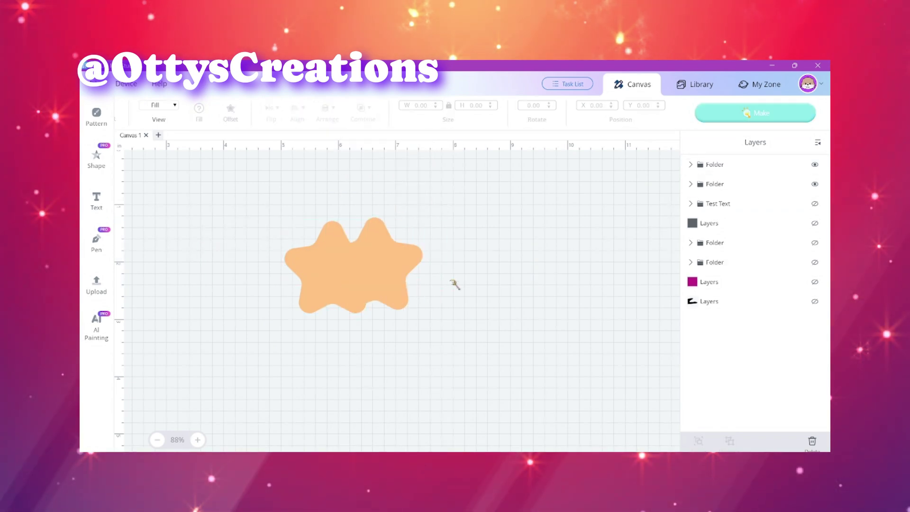
Move the right star away from the left one and check the stacking order options
click(390, 255)
drag(390, 255, 460, 256)
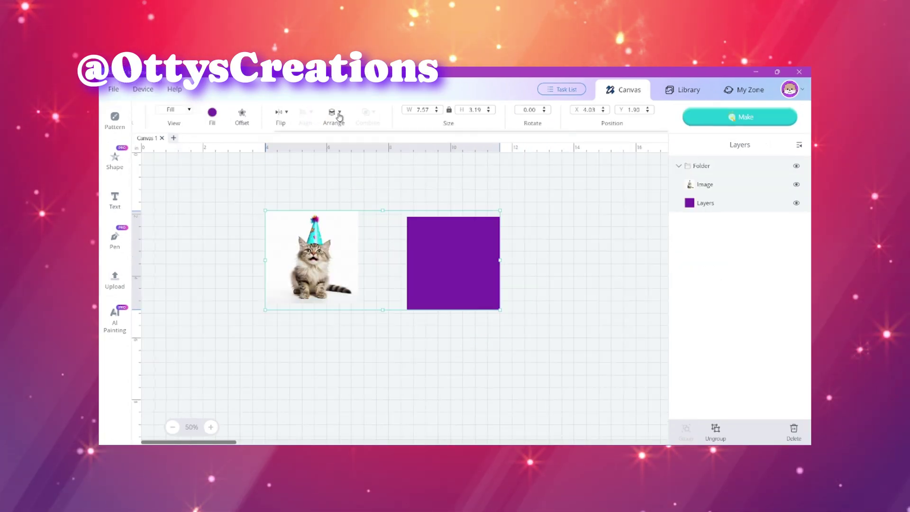
click(342, 117)
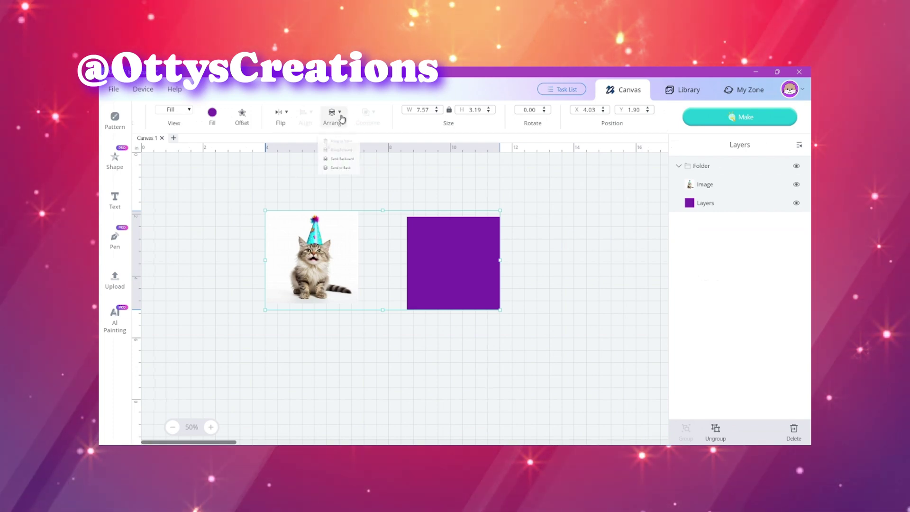
click(583, 269)
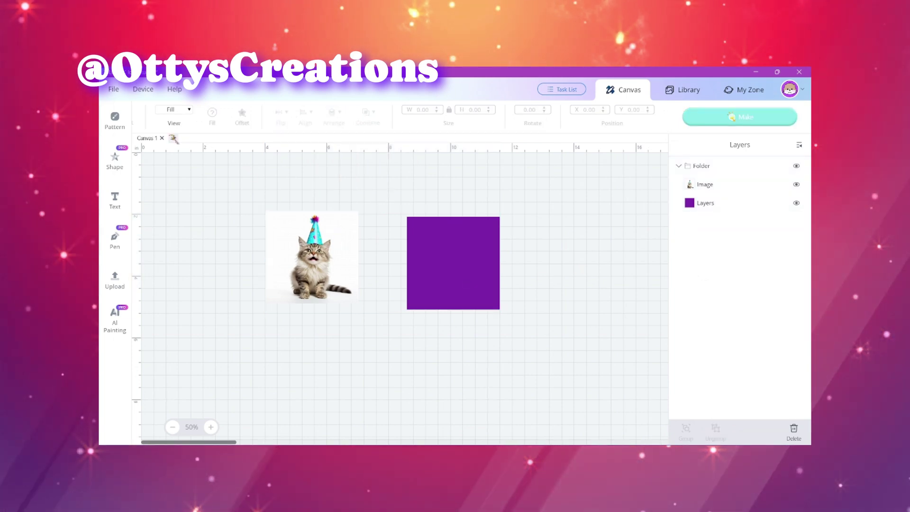
Undo and redo the cat image's last move, then select and deselect everything
click(256, 133)
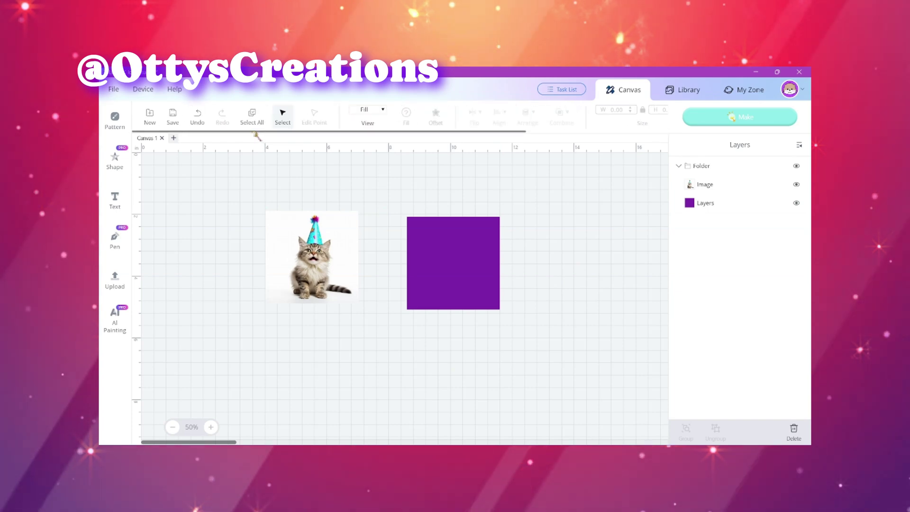
click(196, 119)
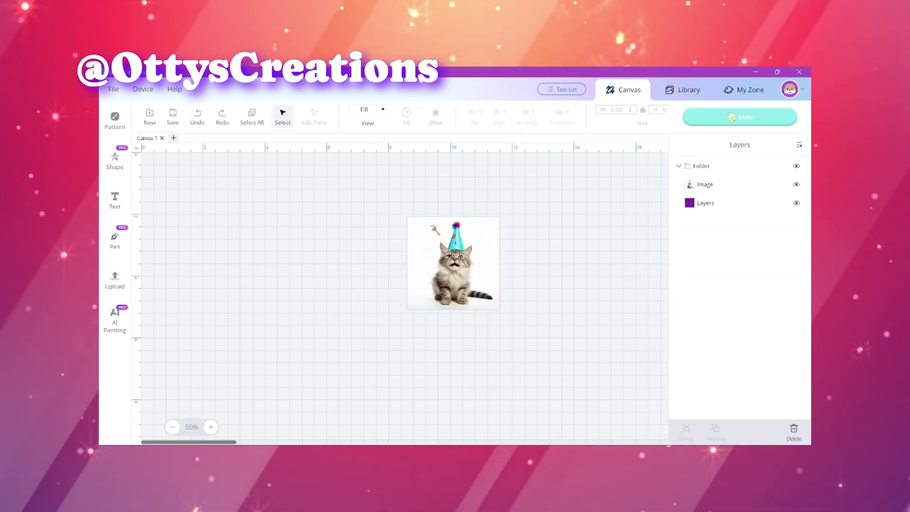
click(222, 116)
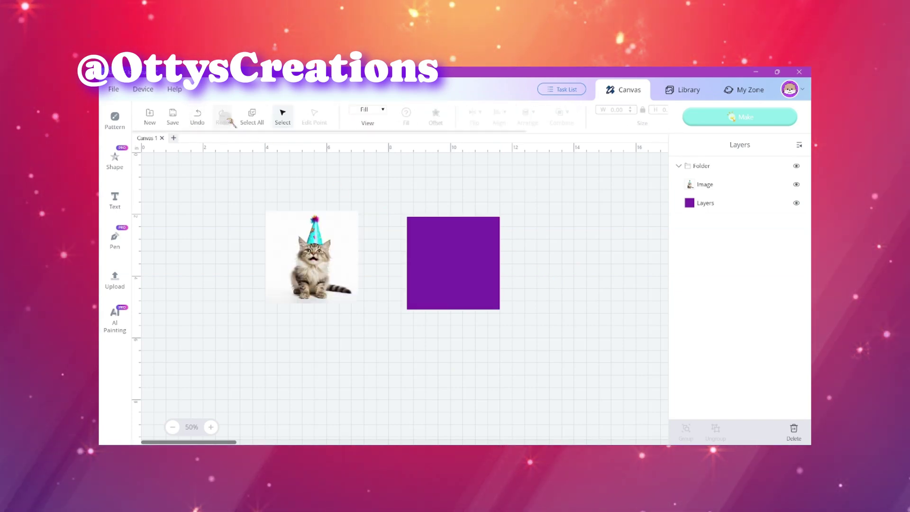
key(ctrl+a)
click(538, 252)
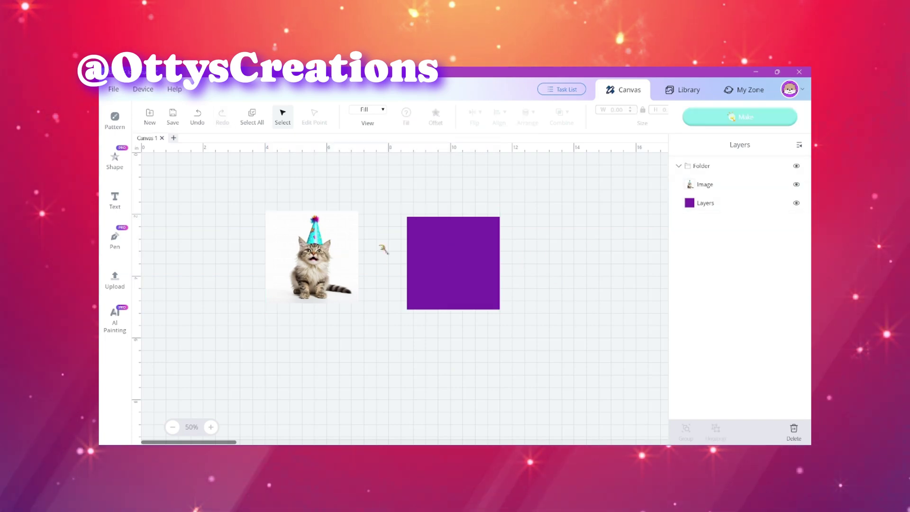
Position the cat image at X 4.00, Y 2.00
click(326, 246)
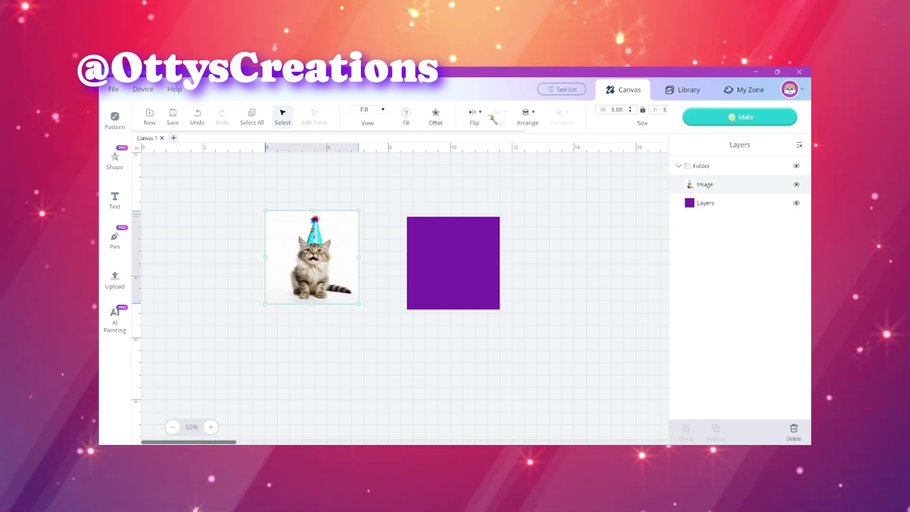
drag(489, 132, 683, 135)
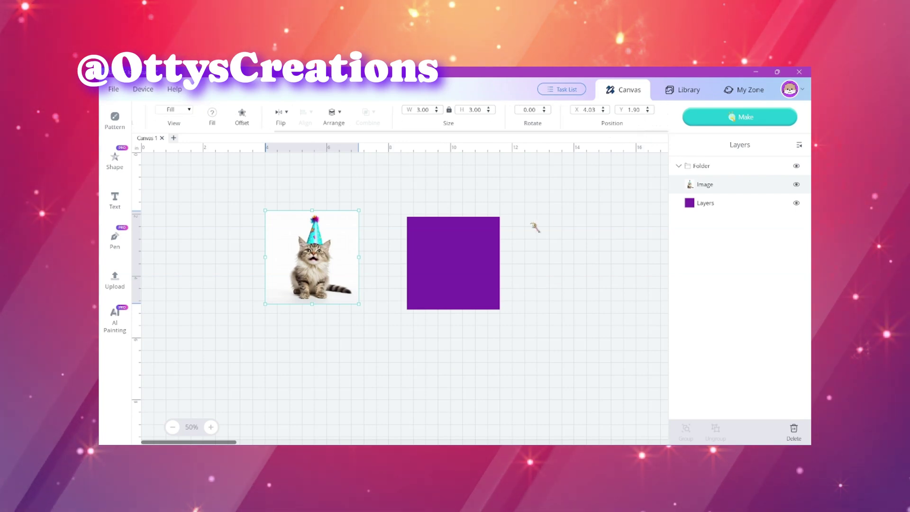
click(598, 110)
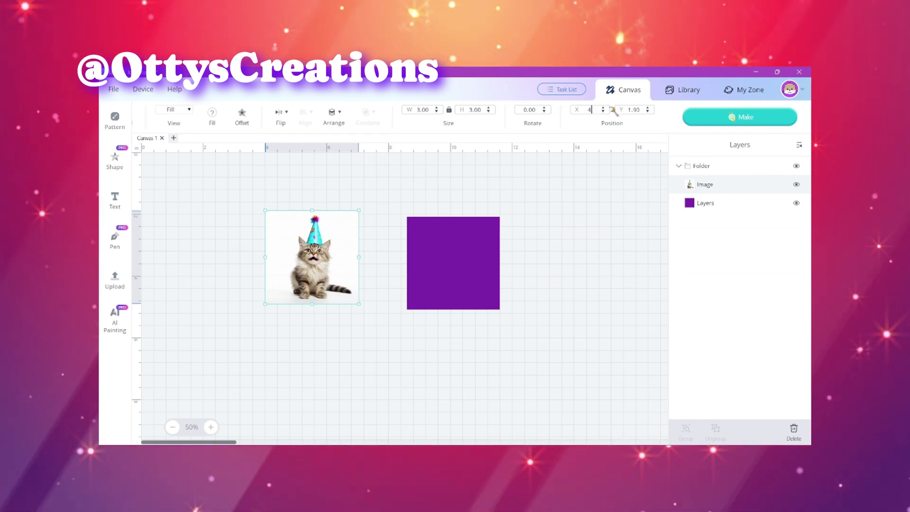
click(639, 110)
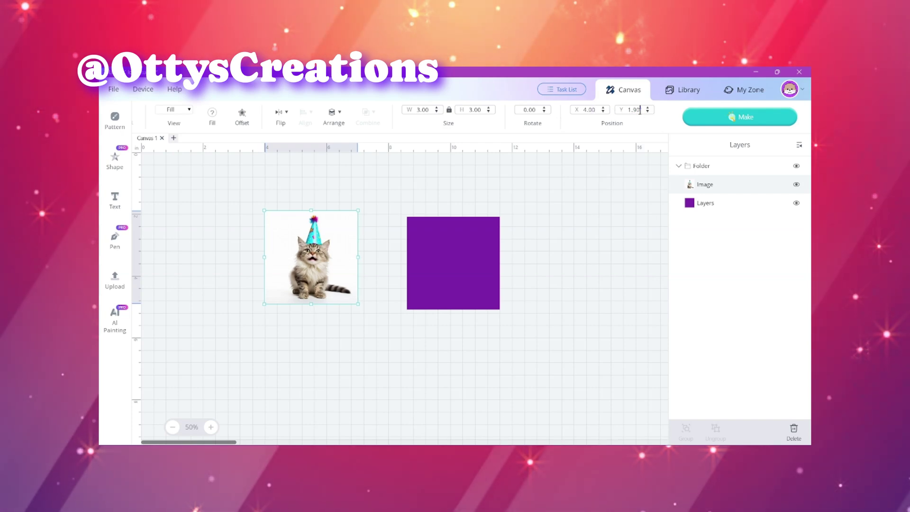
key(BackSpace)
key(BackSpace)
key(BackSpace)
key(BackSpace)
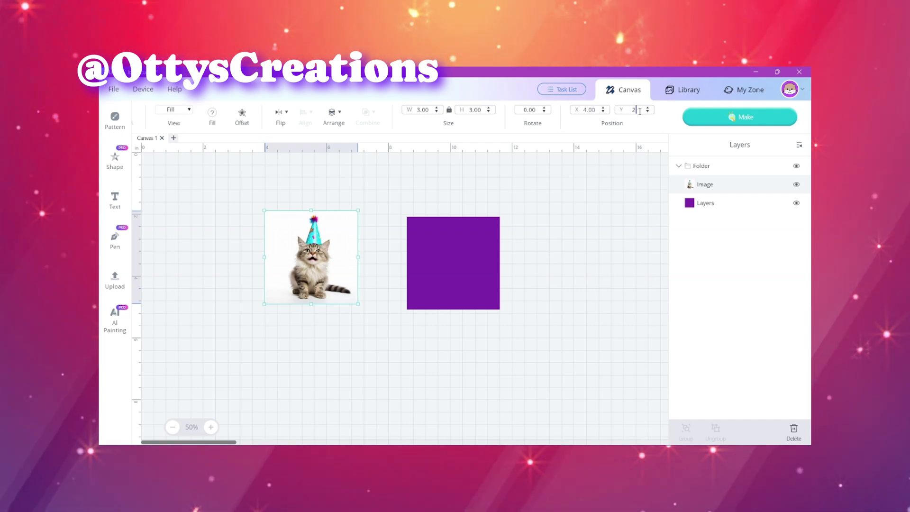
text(2)
key(Return)
Position the purple square at X 4.00, Y 2.00, hiding it behind the cat
click(726, 204)
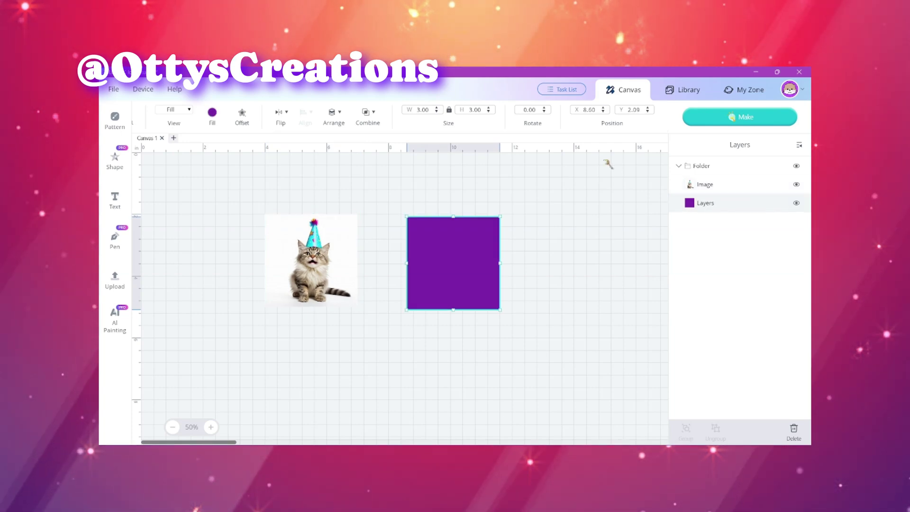
double_click(593, 110)
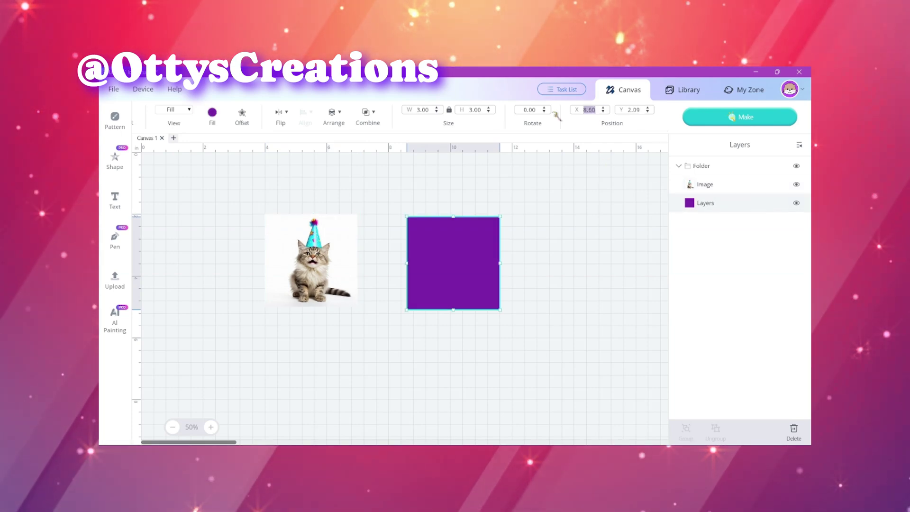
text(4)
text(2)
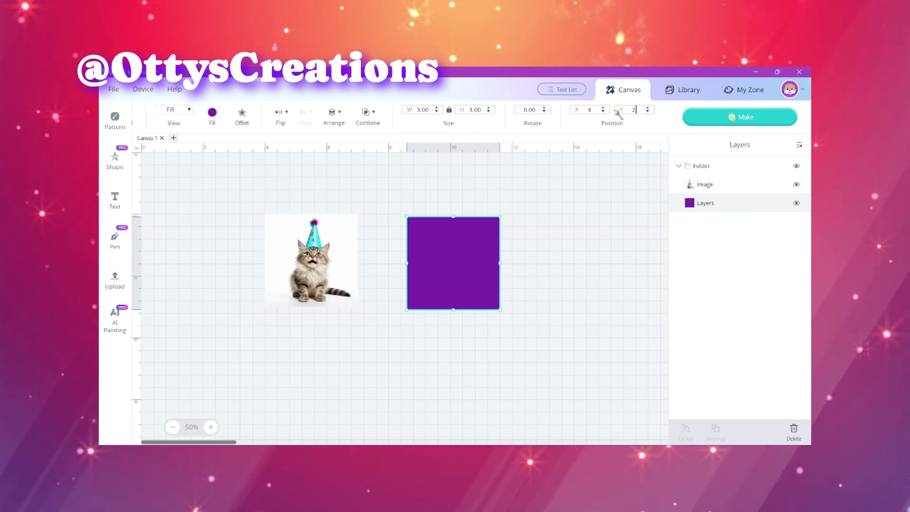
key(Return)
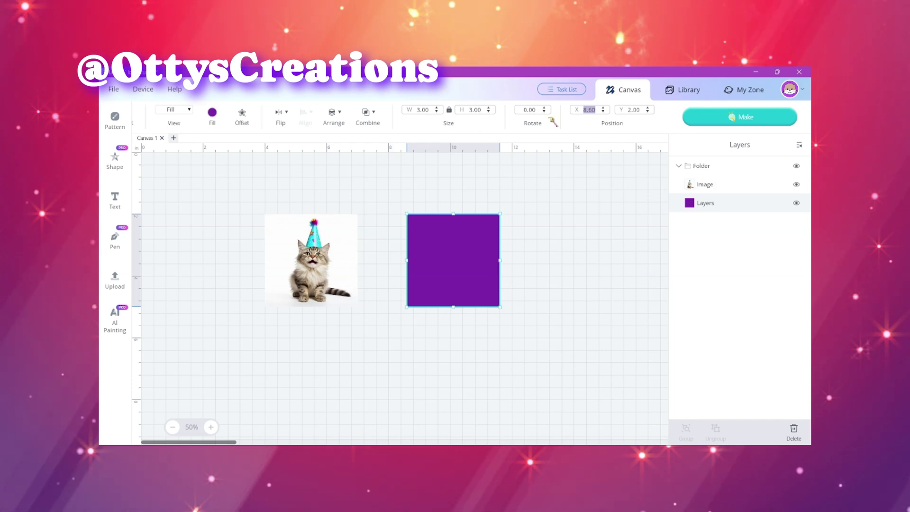
text(4)
key(Return)
Ungroup the cat image from the purple square
click(368, 289)
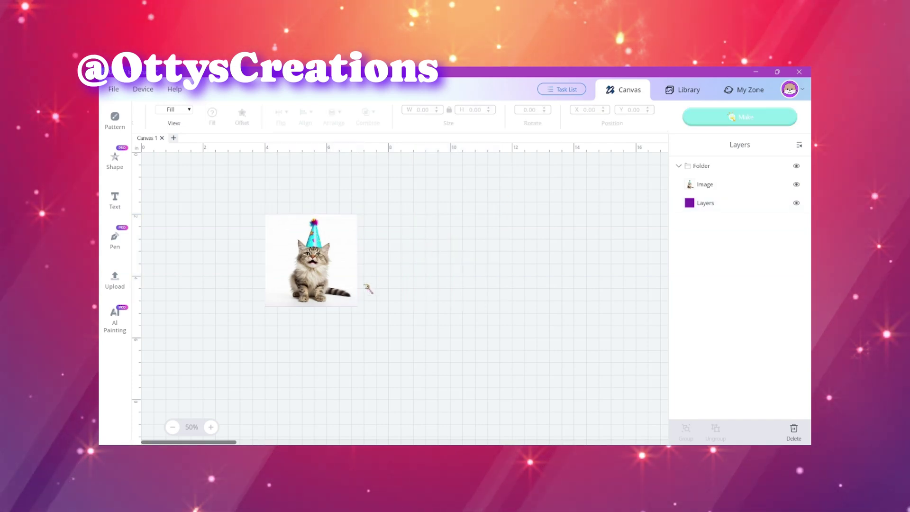
drag(340, 283, 339, 283)
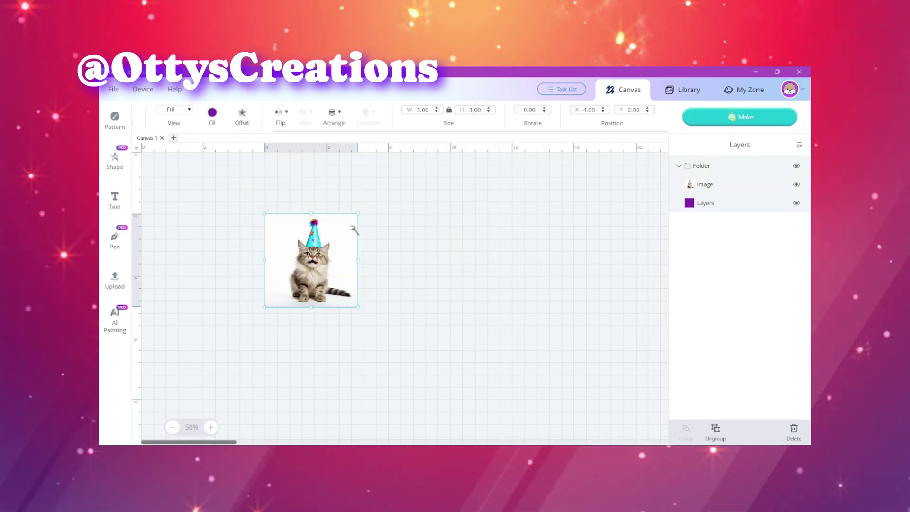
click(679, 166)
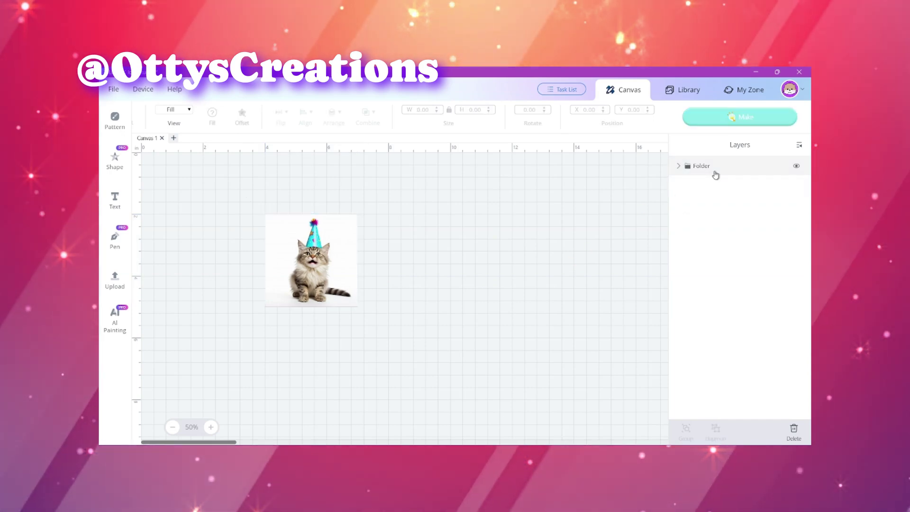
right_click(337, 235)
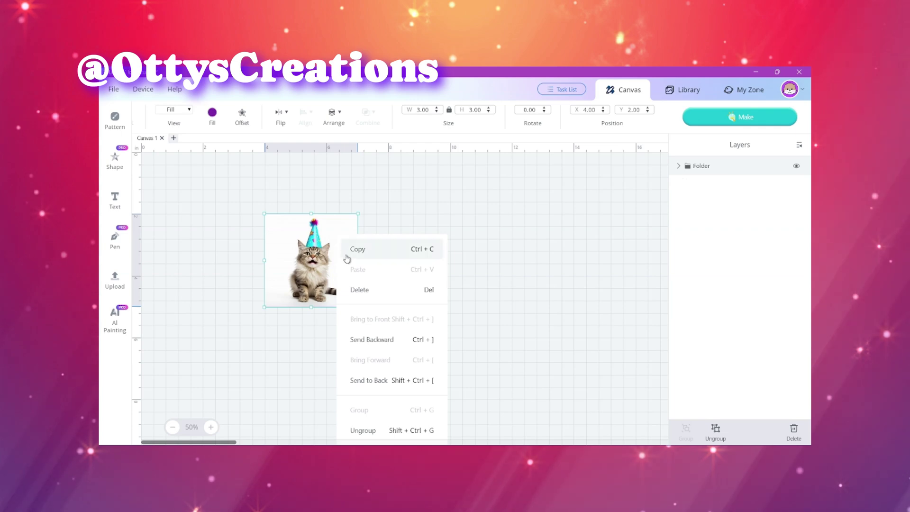
click(365, 430)
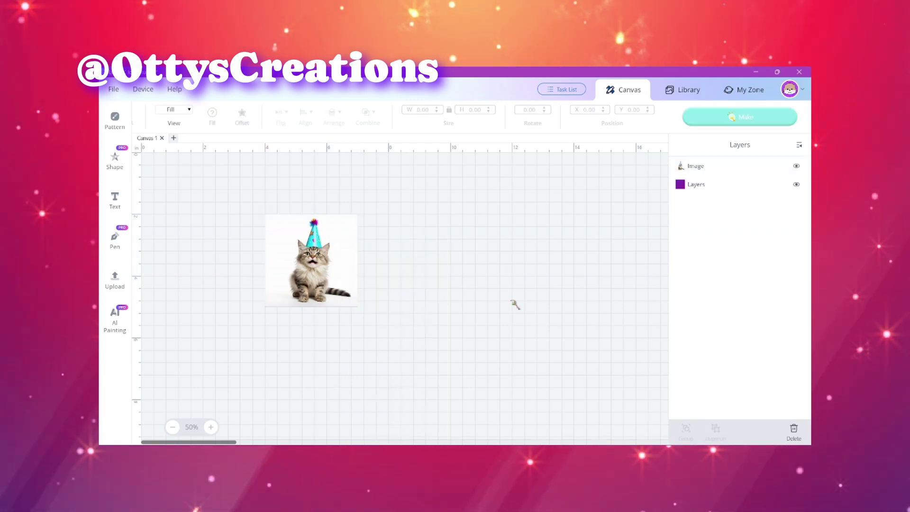
Align the cat and square with Center Vertically and Center Horizontally, stacking them together
drag(325, 243, 443, 243)
drag(586, 291, 284, 280)
click(305, 114)
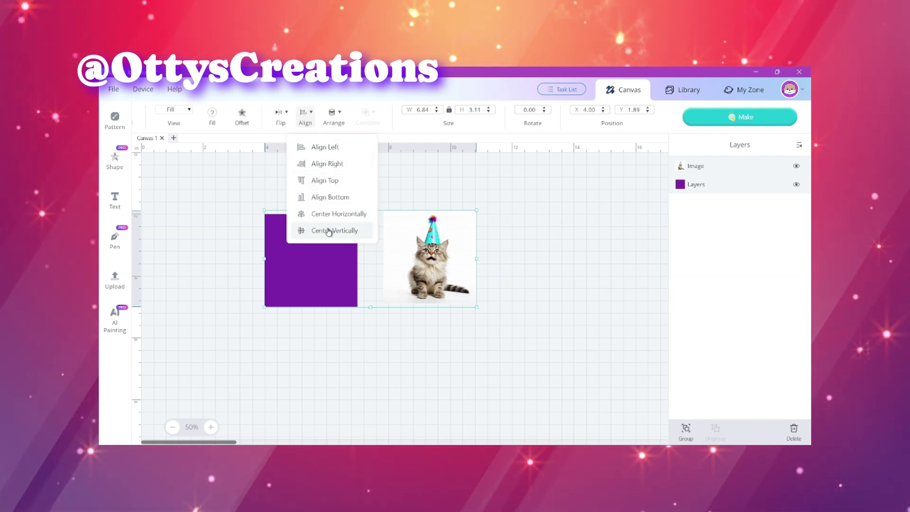
click(329, 230)
click(309, 115)
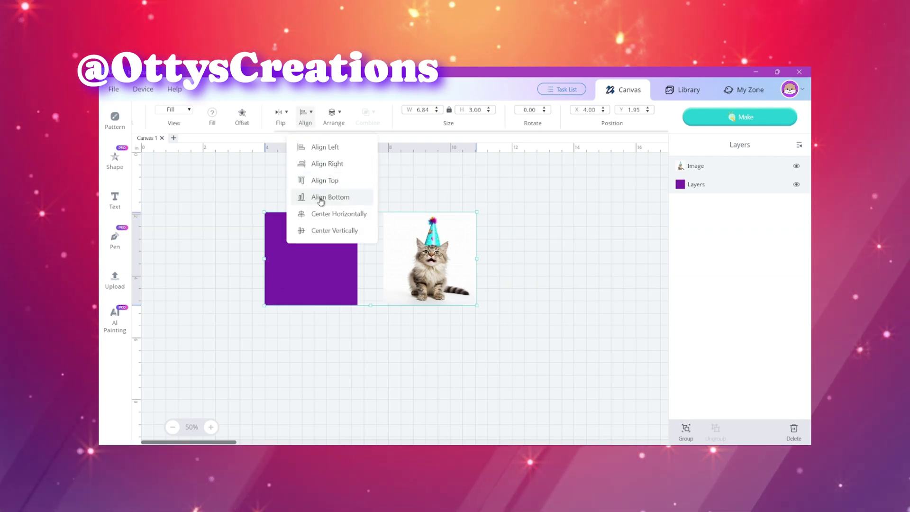
click(329, 213)
click(488, 282)
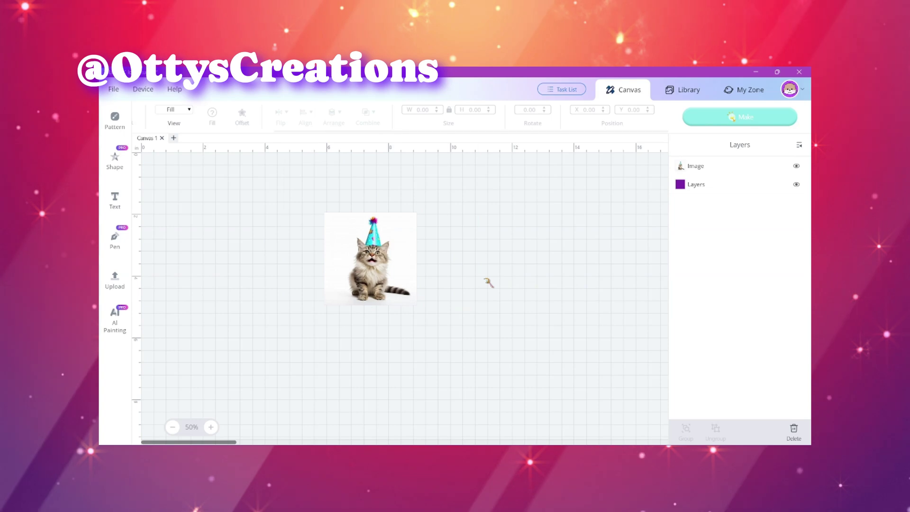
drag(405, 298, 236, 211)
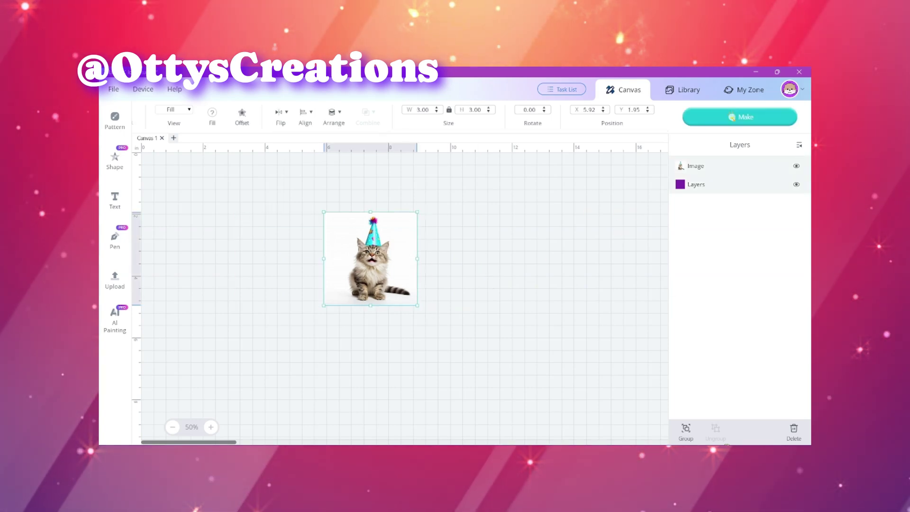